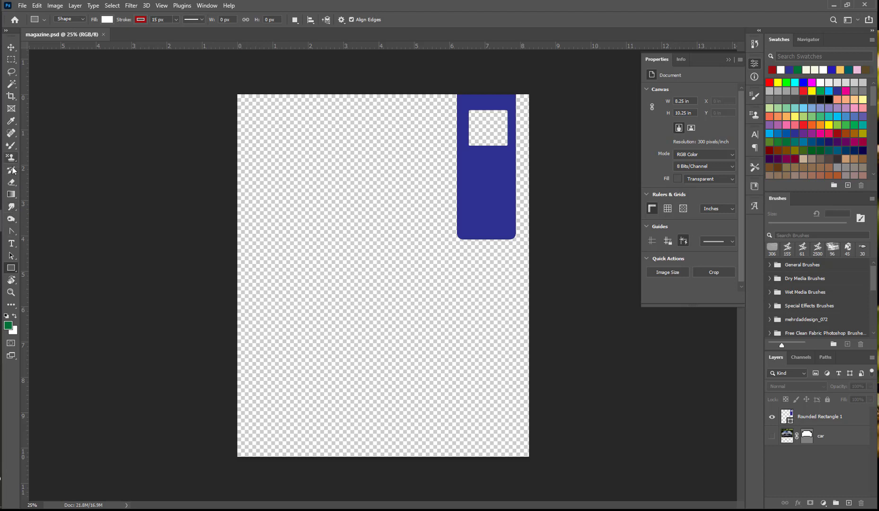
Set up the Rectangle tool for new shape layers with a white fill and a 15 px dark red stroke
left_click(12, 268)
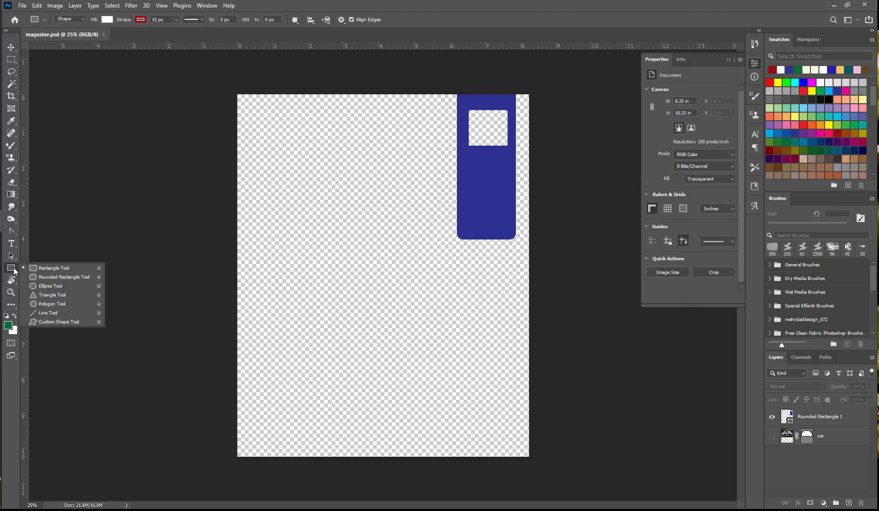
left_click(40, 268)
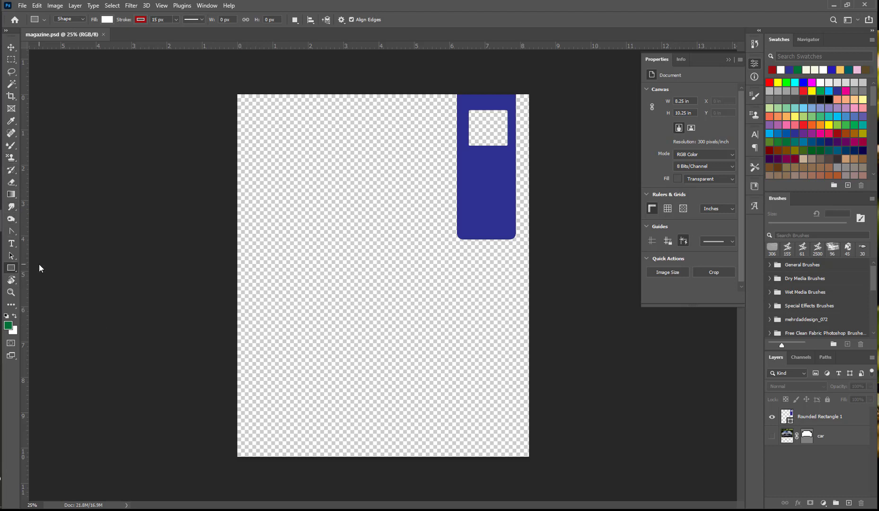
left_click(107, 19)
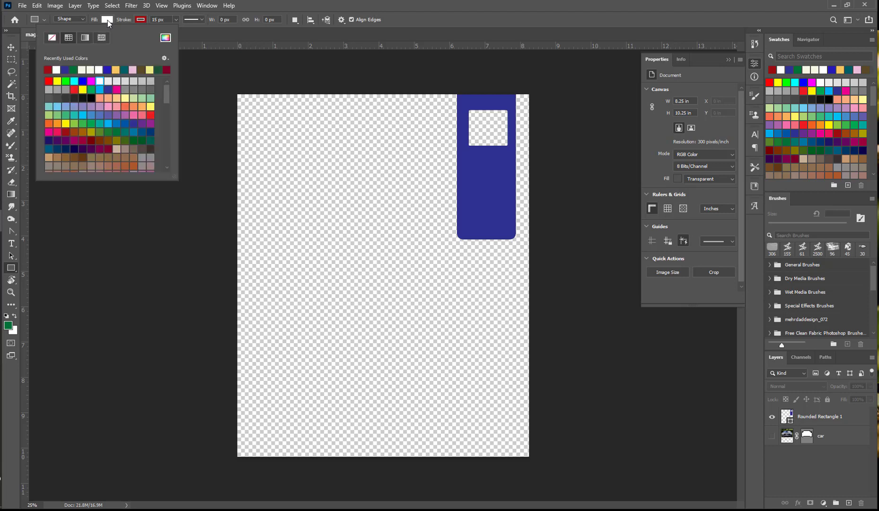
left_click(99, 81)
left_click(145, 19)
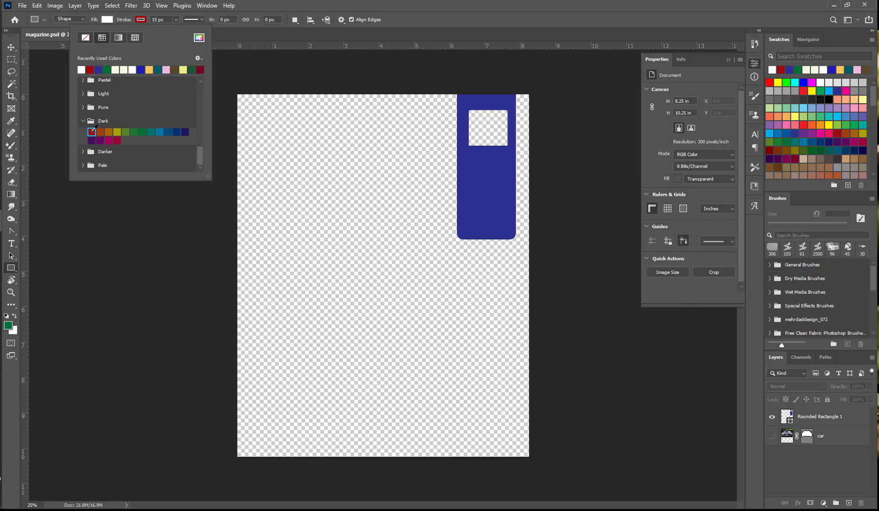
left_click(175, 20)
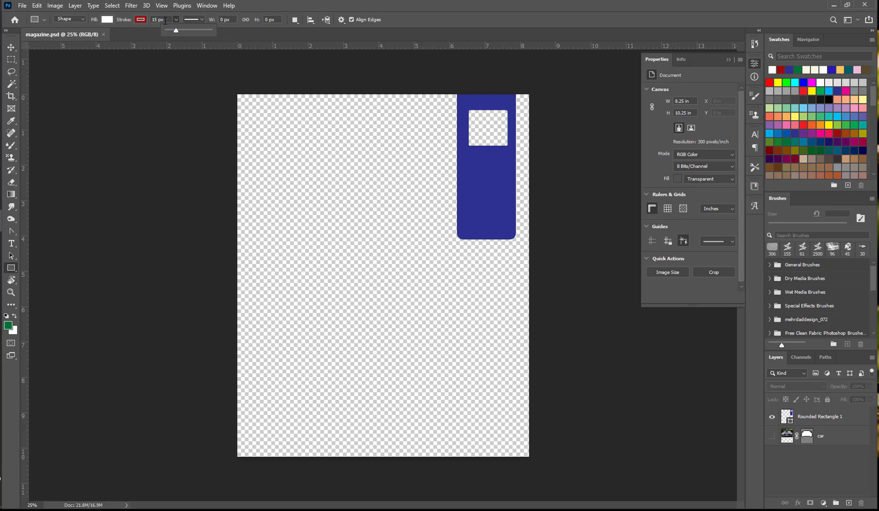
left_click(297, 21)
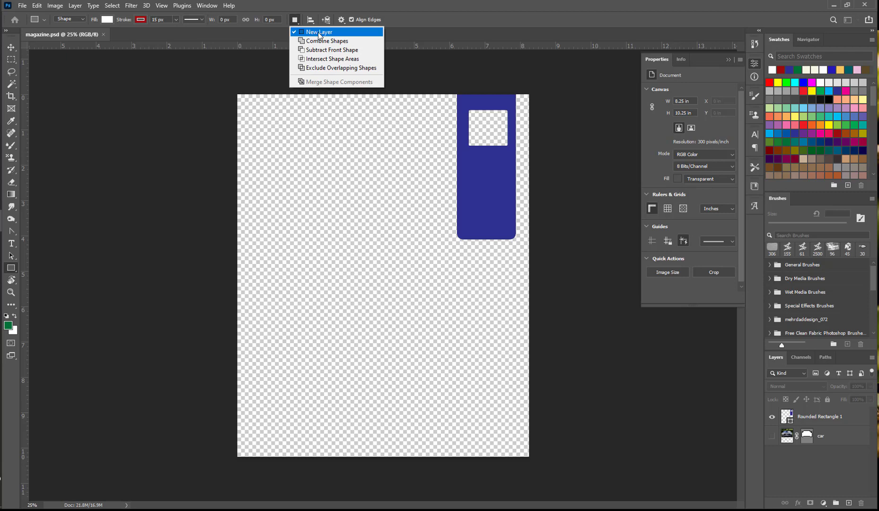
Keep the path thickness at 1 px and draw an unconstrained rectangle about 2.62 by 1.7 in left of the blue shape
left_click(342, 20)
left_click(342, 20)
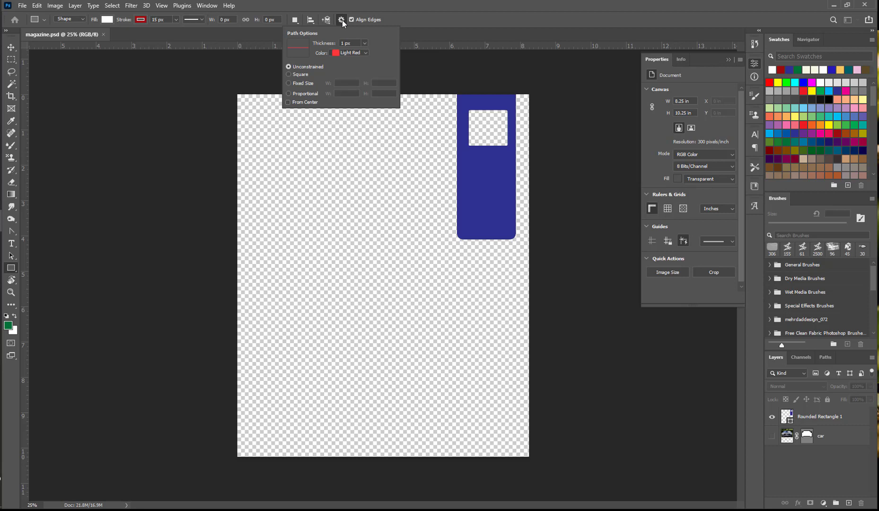
left_click(365, 43)
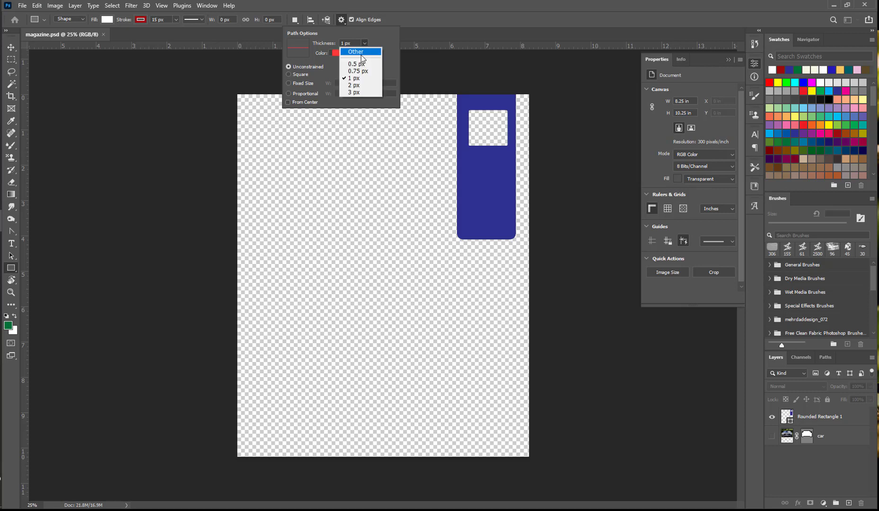
left_click(360, 78)
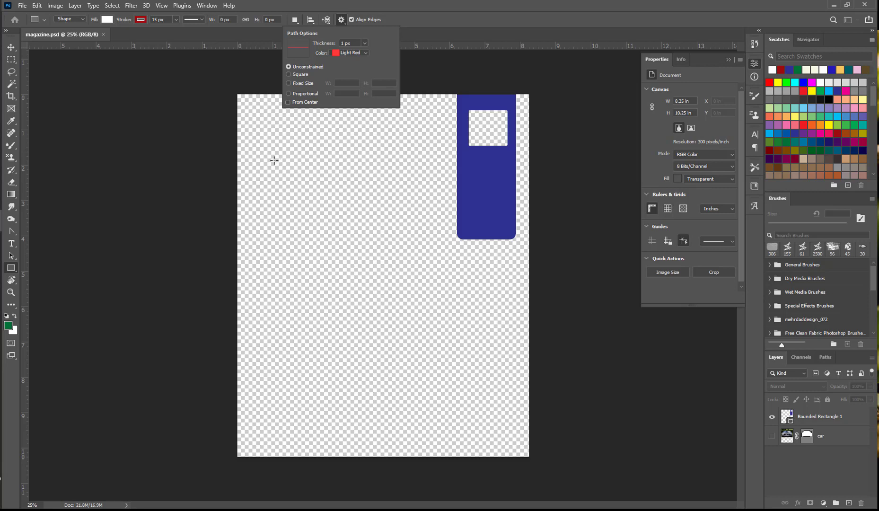
left_click_drag(276, 158, 367, 213)
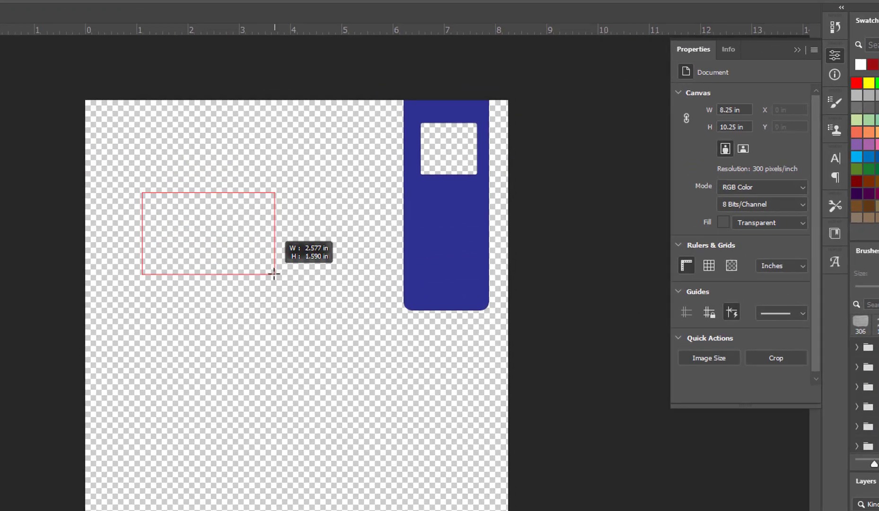
left_click_drag(273, 273, 277, 279)
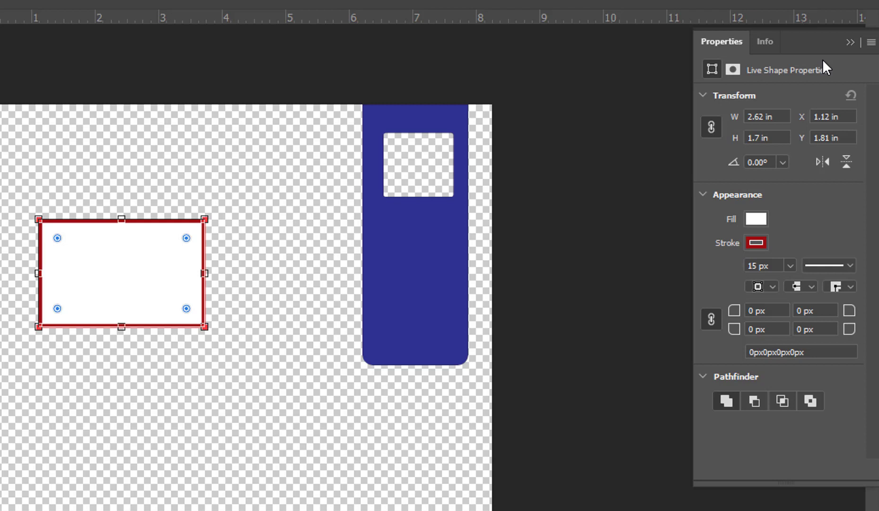
Set the new rectangle's width to 600 px, followed by its height to 500 px, with the dimensions linked
left_click(780, 116)
type("600 px")
key("Tab")
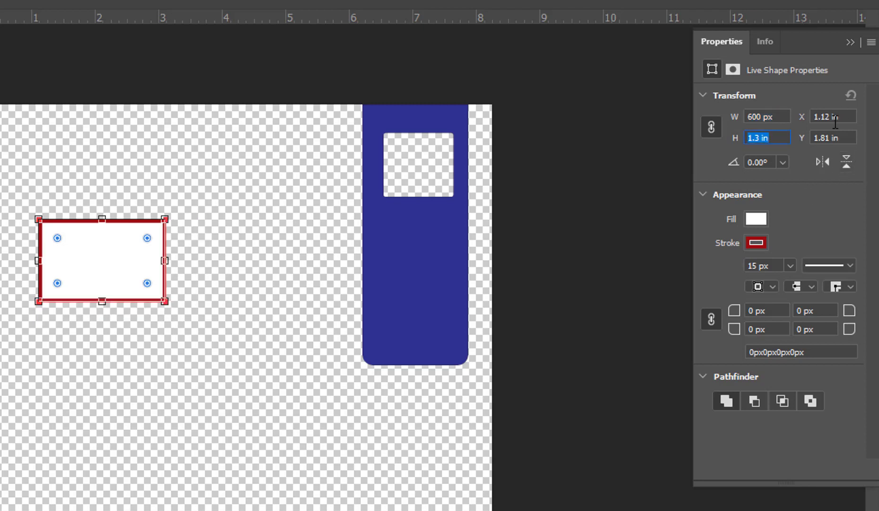
type("500 px")
key("Tab")
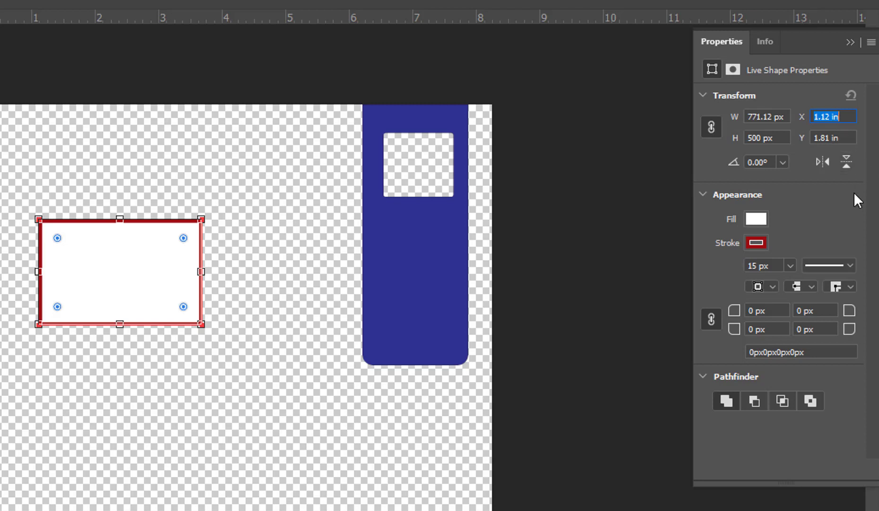
Position the rectangle at X 200 px and Y 2430 px, near the lower left of the page
type("200 px")
key("Tab")
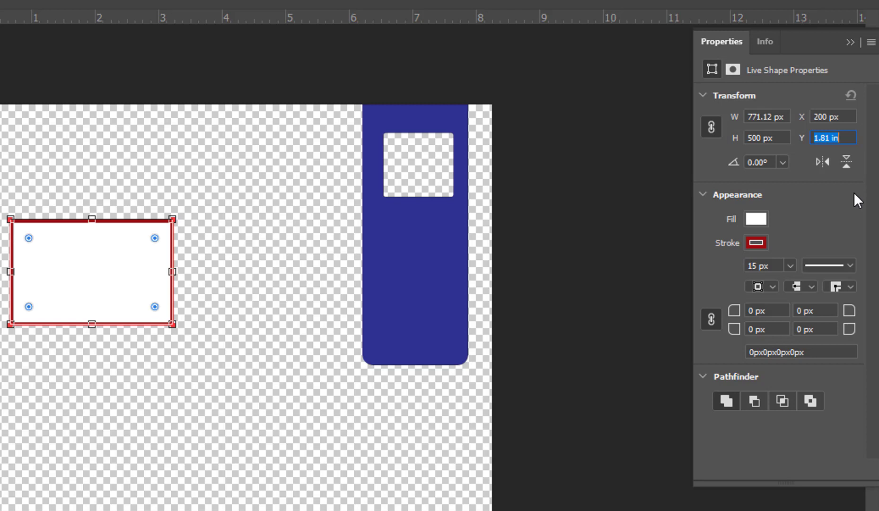
type("2430")
key("Return")
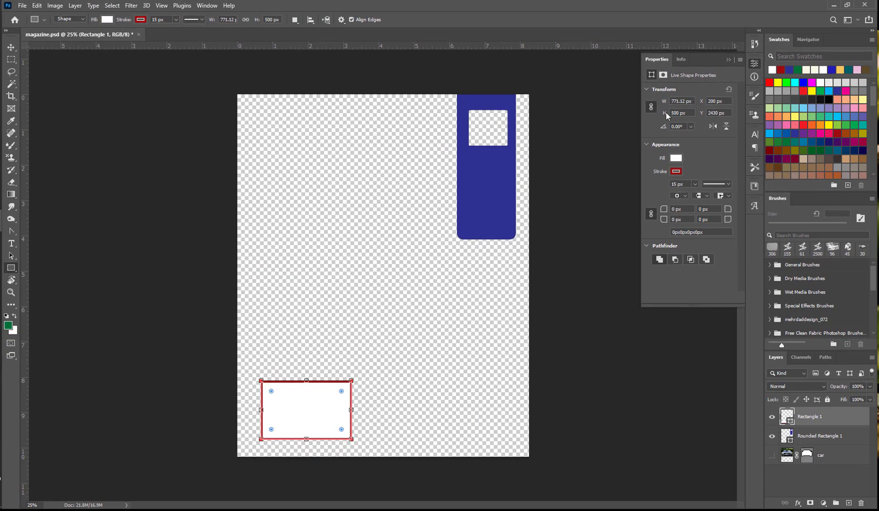
Unlink the rectangle's width and height and set its width to 600 px
left_click(650, 107)
left_click_drag(693, 102, 661, 101)
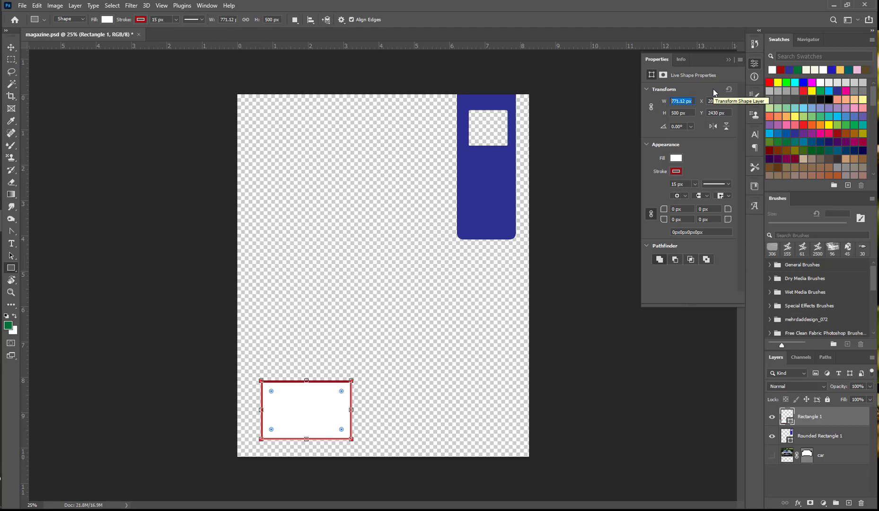
type("600")
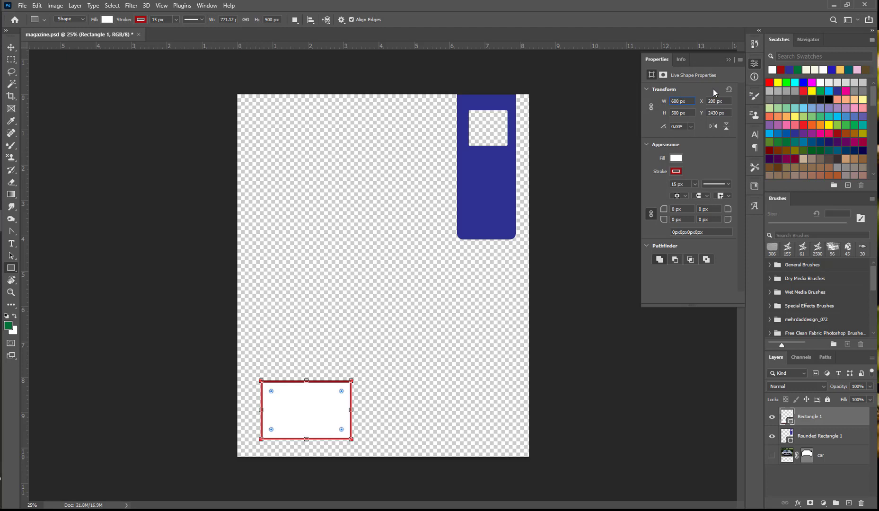
key("Tab")
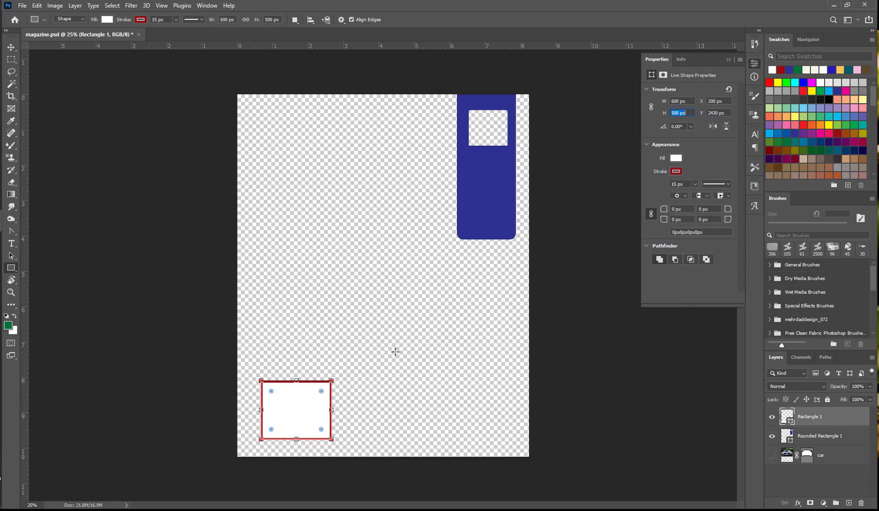
Duplicate the white rectangle straight to the right within the same row, placing the copy at about X 938 px
left_click(11, 47)
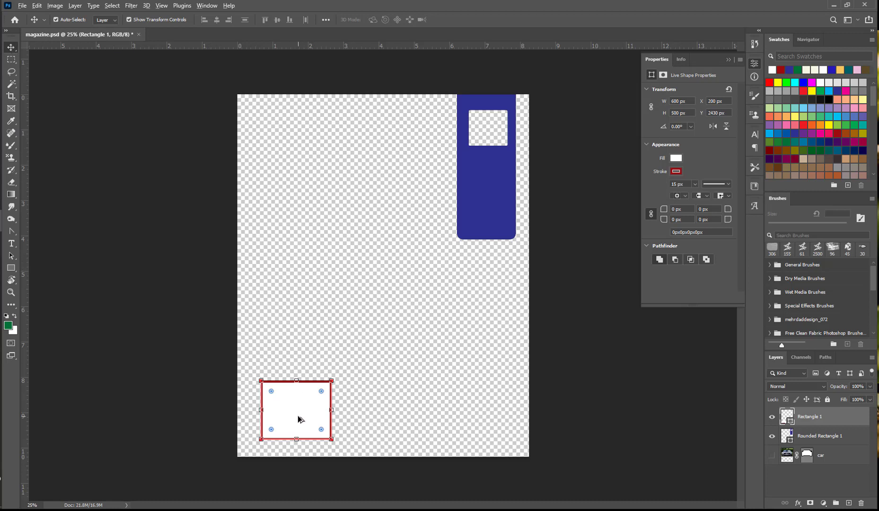
left_click_drag(297, 416, 379, 414)
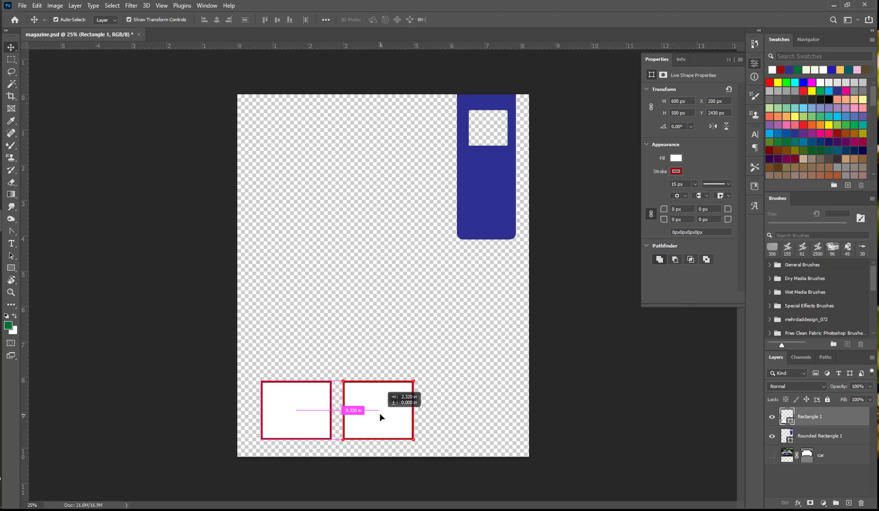
left_click_drag(380, 416, 386, 415)
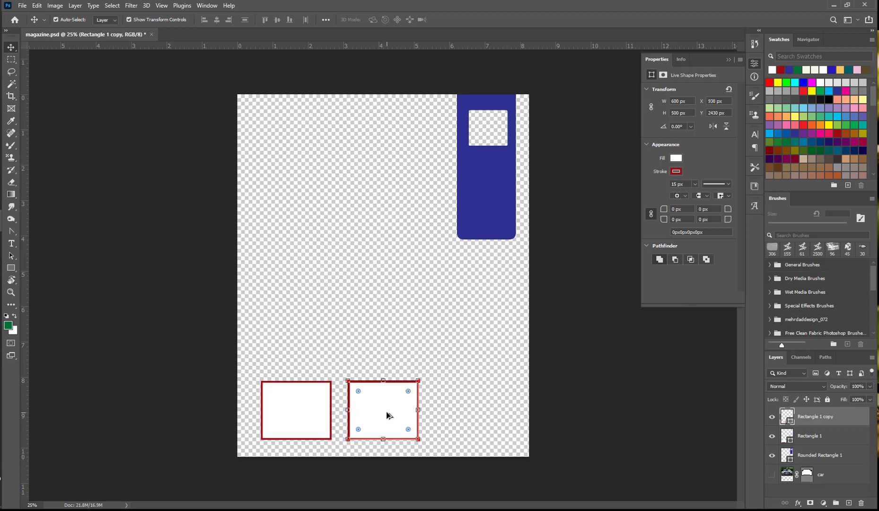
Rename the original rectangle's layer as "Left Inset" and the copy's layer as "center Inset"
double_click(813, 436)
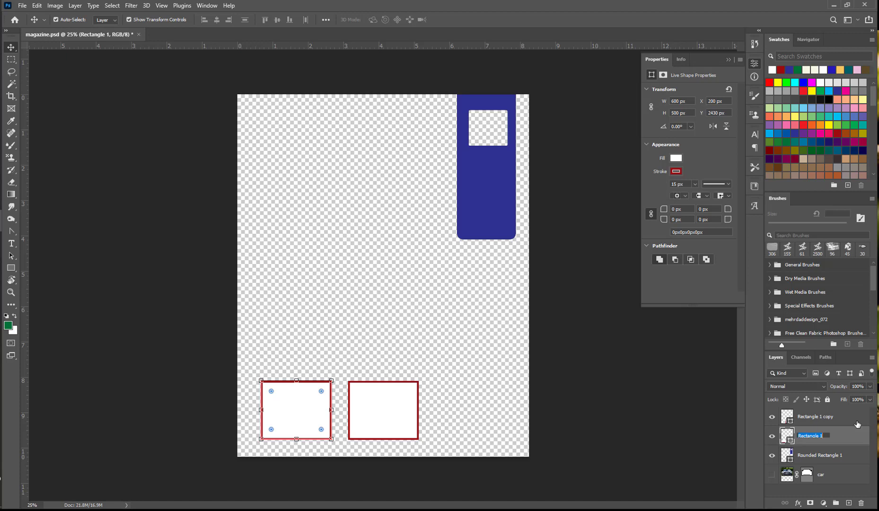
type("Left Inset")
key("Return")
double_click(820, 416)
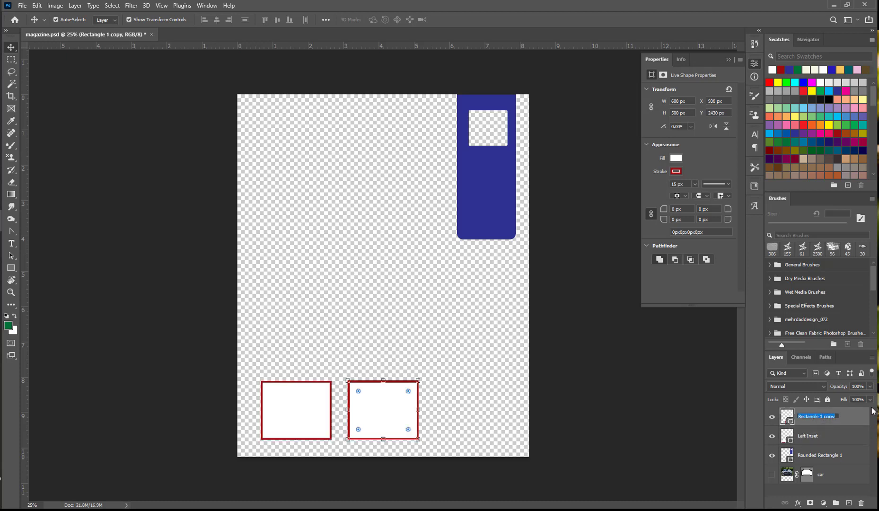
type("center Inset")
key("Return")
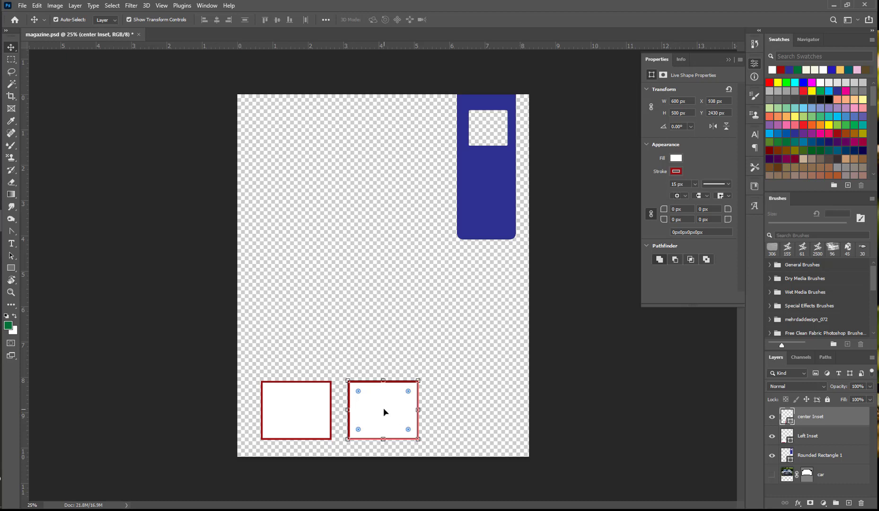
Duplicate the center inset to the right at about X 1676 px and rename the copy's layer as "Right Inset"
key("ctrl+h")
left_click_drag(384, 412, 471, 412)
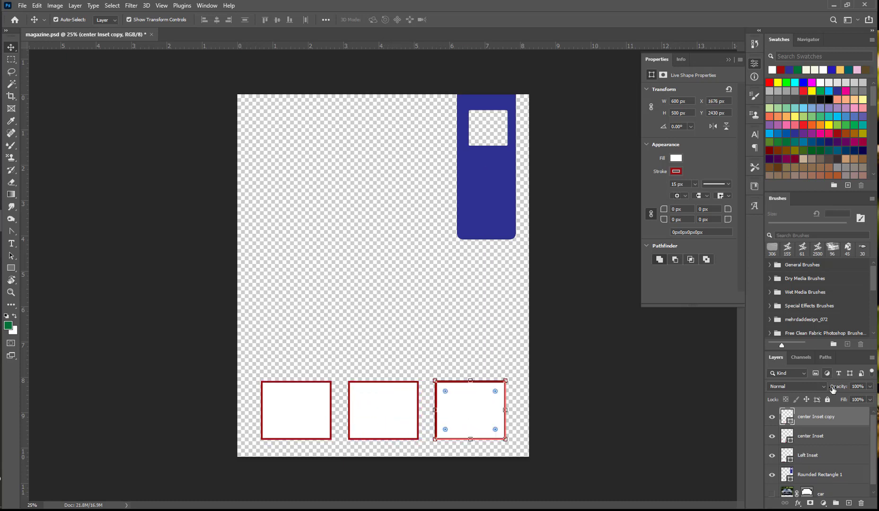
double_click(827, 416)
type("Right Inset")
key("Return")
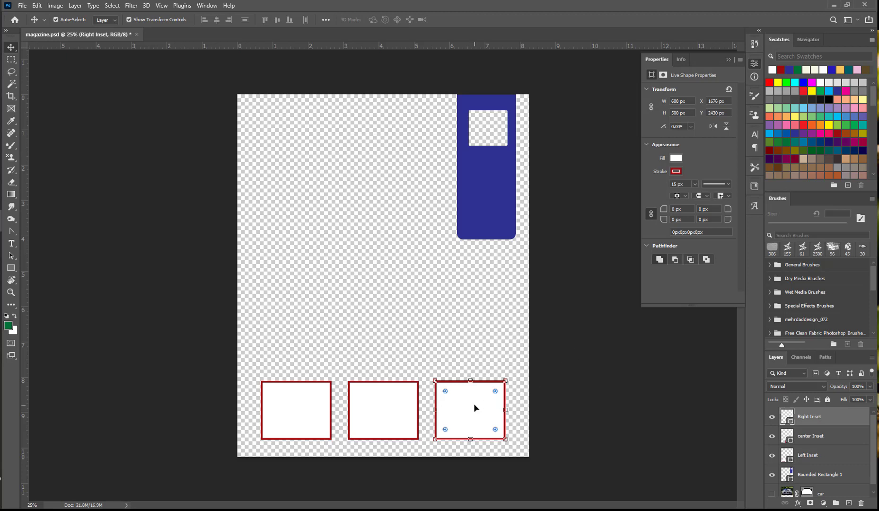
Set the right inset's X position to 1700 px
left_click(729, 101)
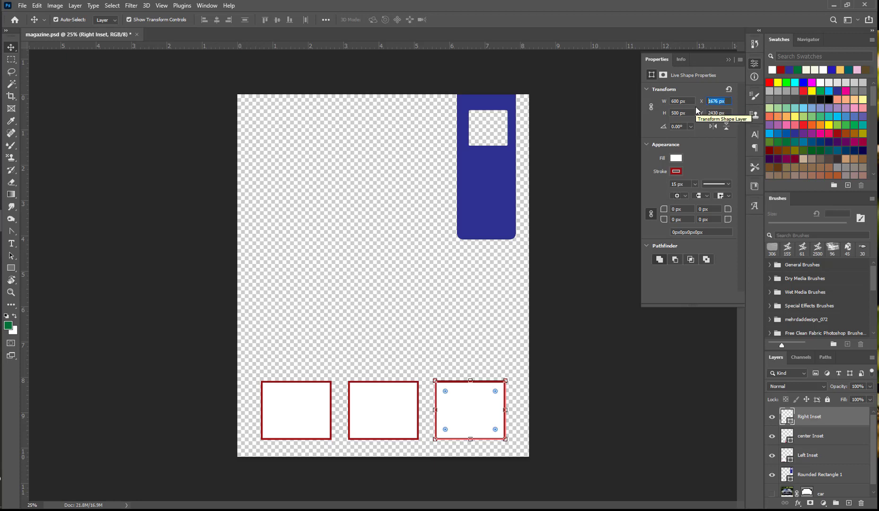
type("1700 px")
key("Tab")
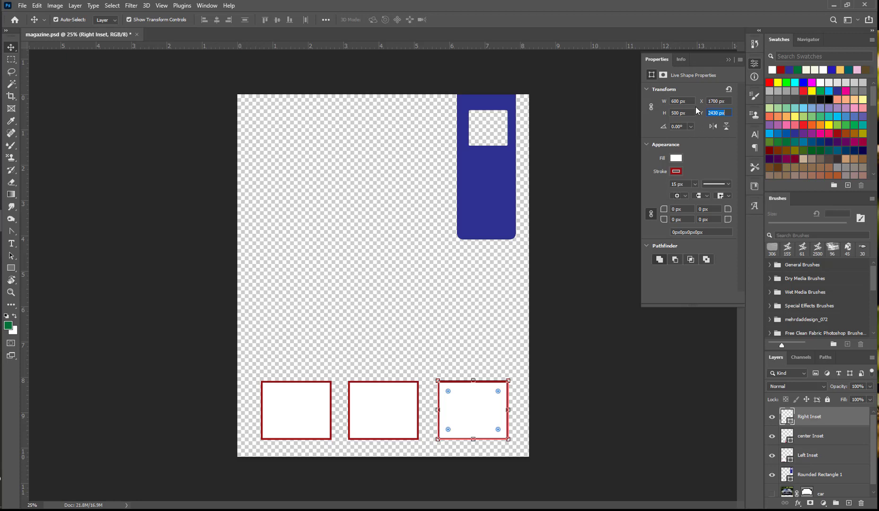
Distribute the left, center and right insets evenly by their horizontal centers and save the document
left_click(287, 410)
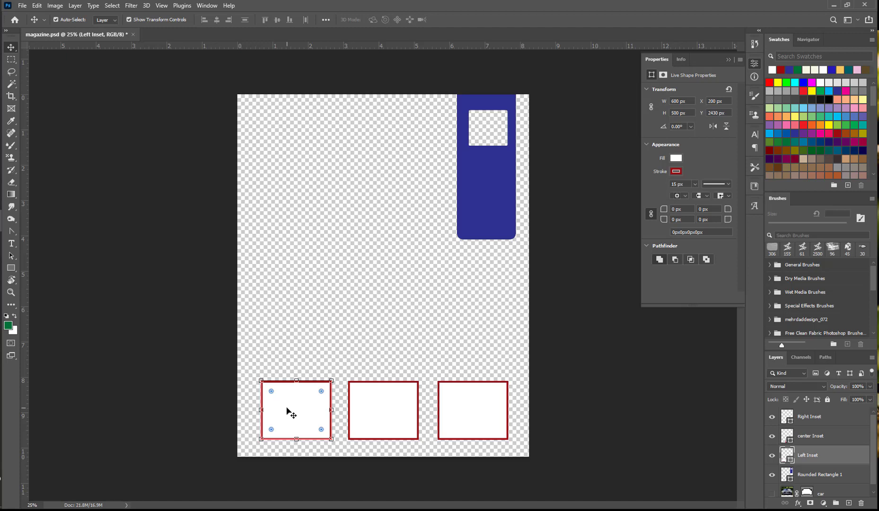
left_click(310, 415)
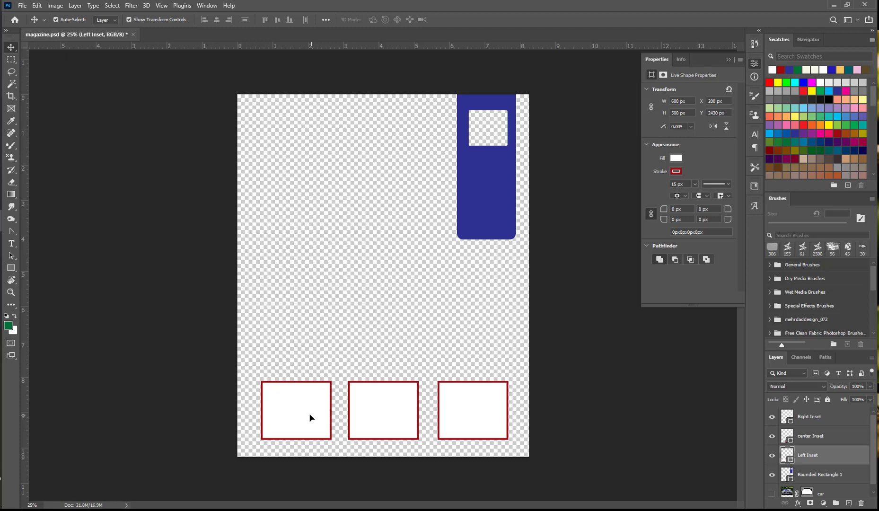
left_click(383, 421, "shift")
left_click(467, 409, "shift")
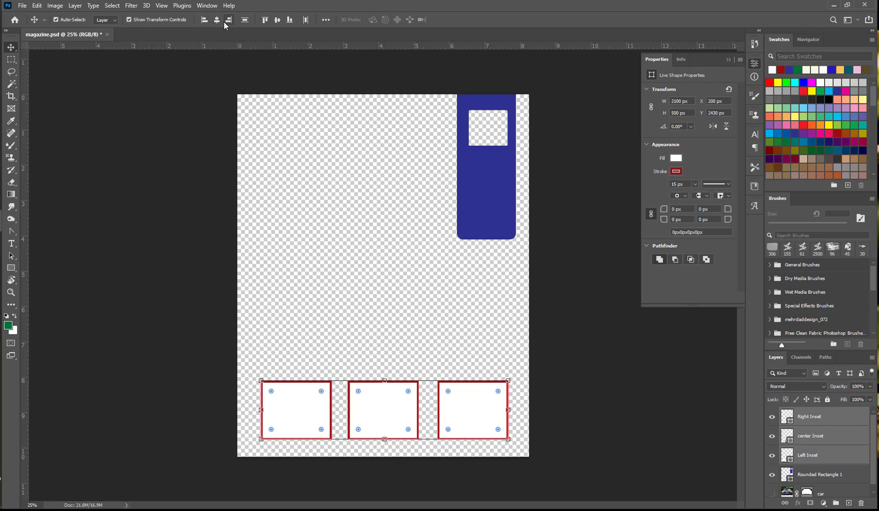
left_click(327, 20)
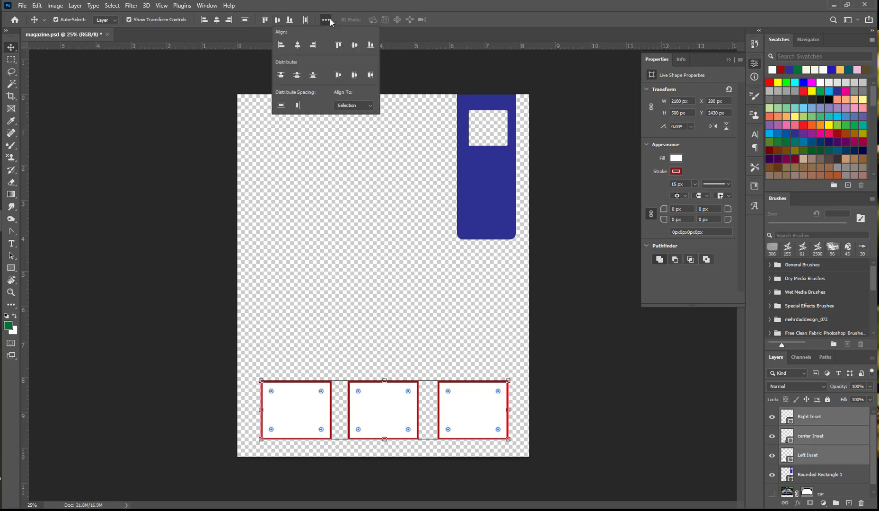
left_click(355, 75)
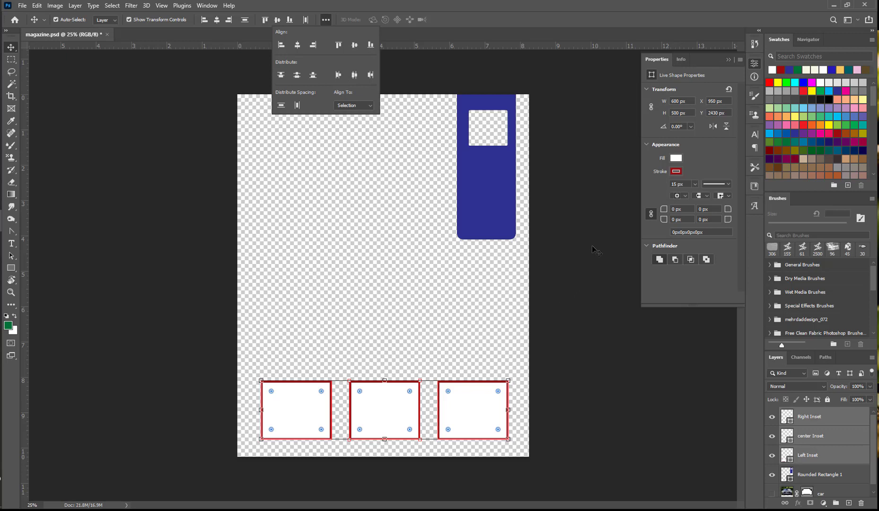
left_click(22, 5)
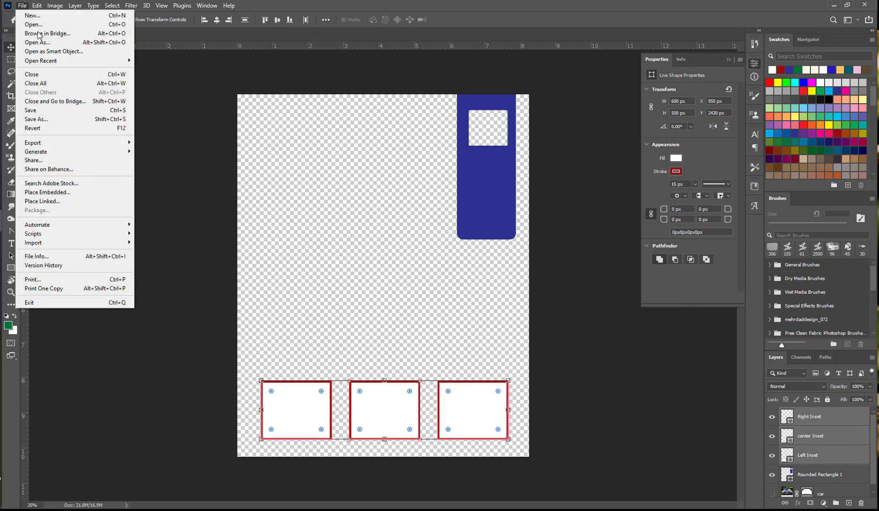
left_click(51, 111)
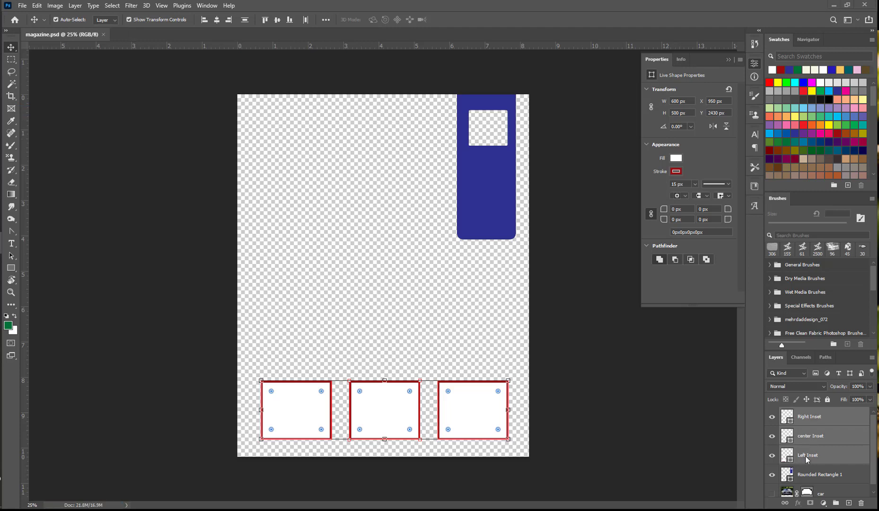
Deselect the inset rectangles and place inset1.jpg as an embedded smart object in the middle of the page at its default size
left_click(585, 394)
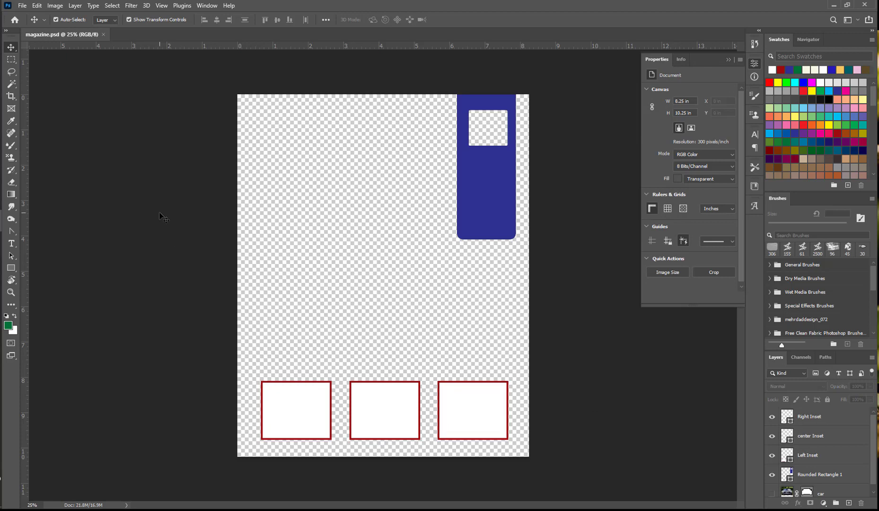
left_click(22, 6)
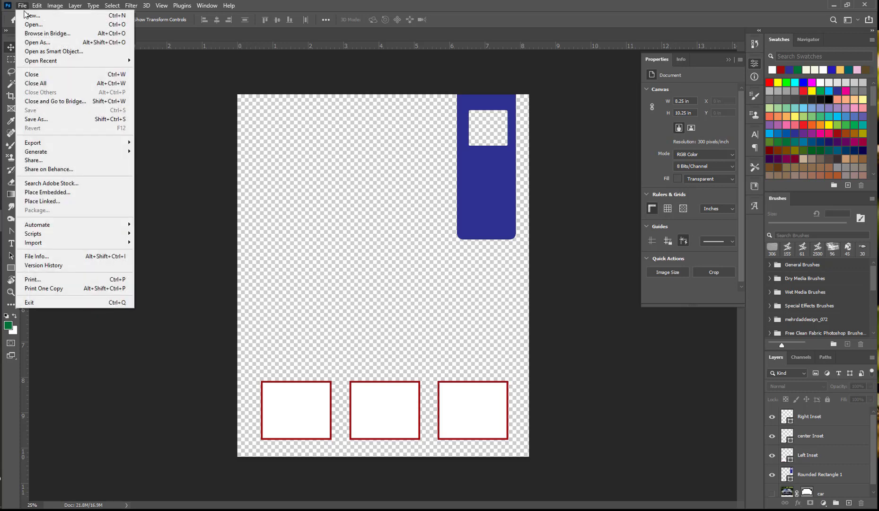
left_click(55, 192)
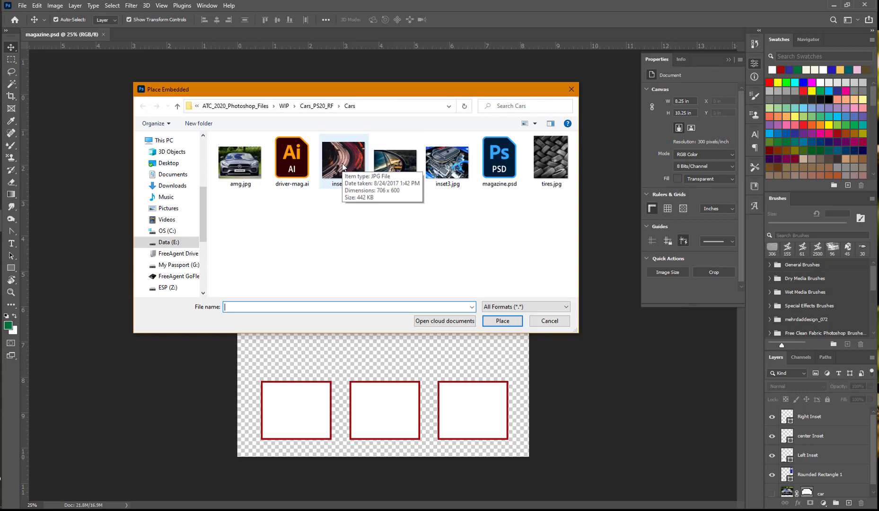
left_click(343, 167)
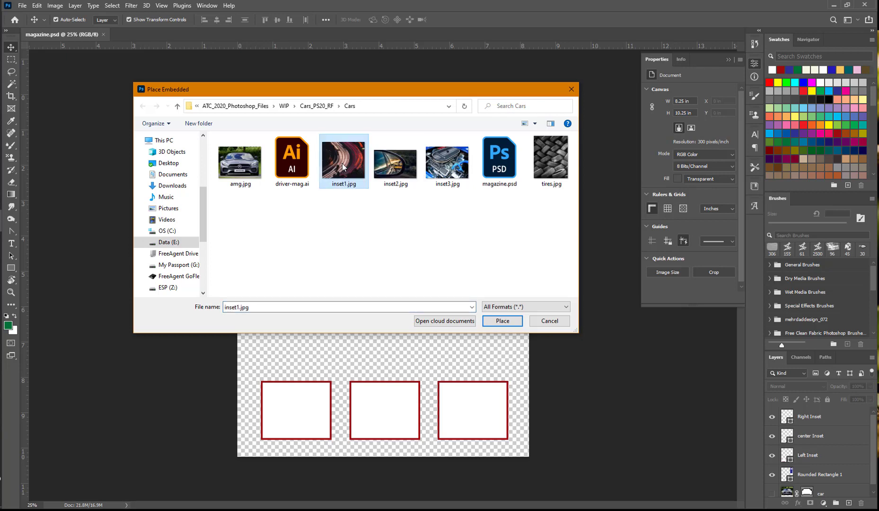
left_click(502, 320)
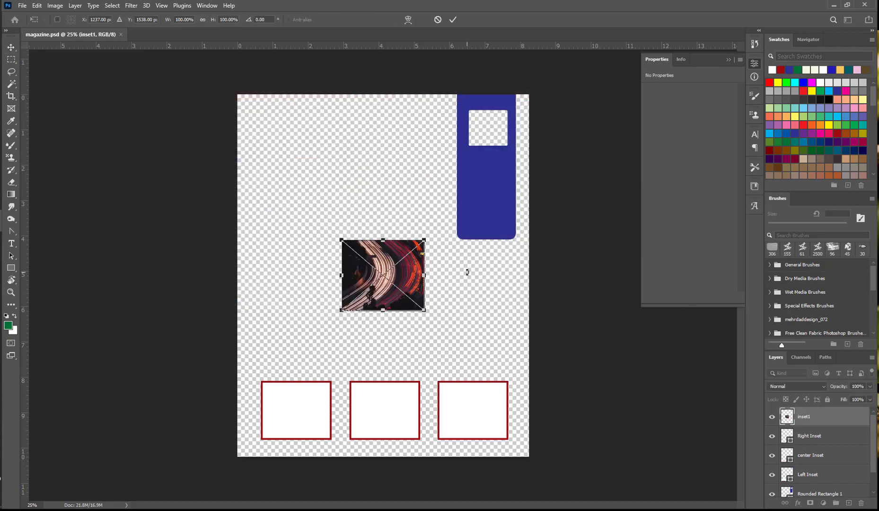
left_click(454, 19)
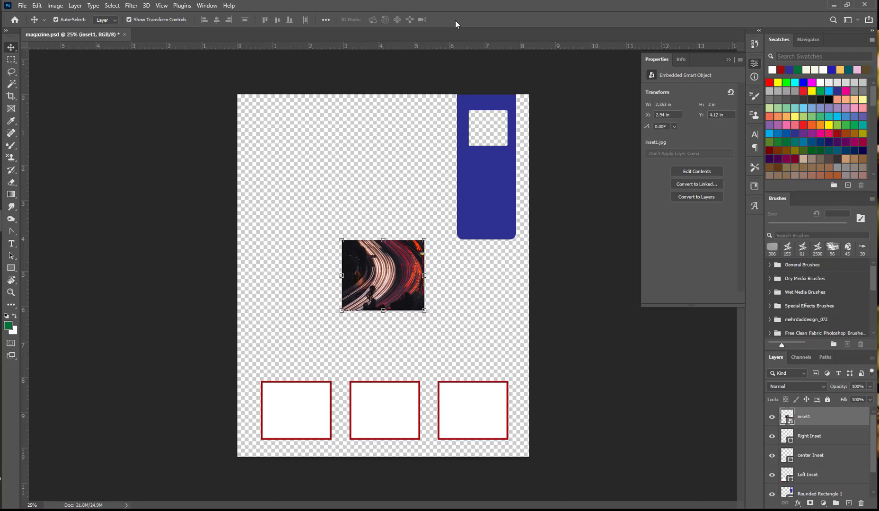
Place inset2.jpg as an embedded image just above the center inset, at about X 2.89 in and Y 6.29 in
left_click(22, 5)
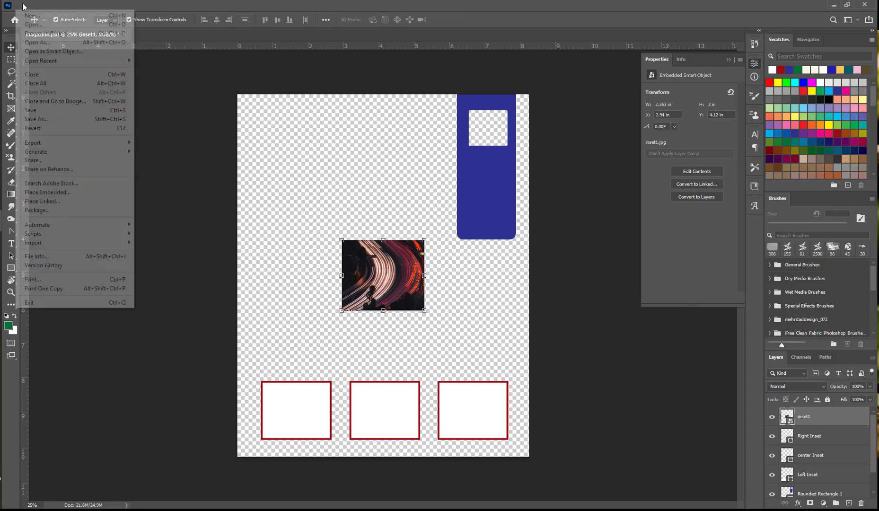
left_click(59, 192)
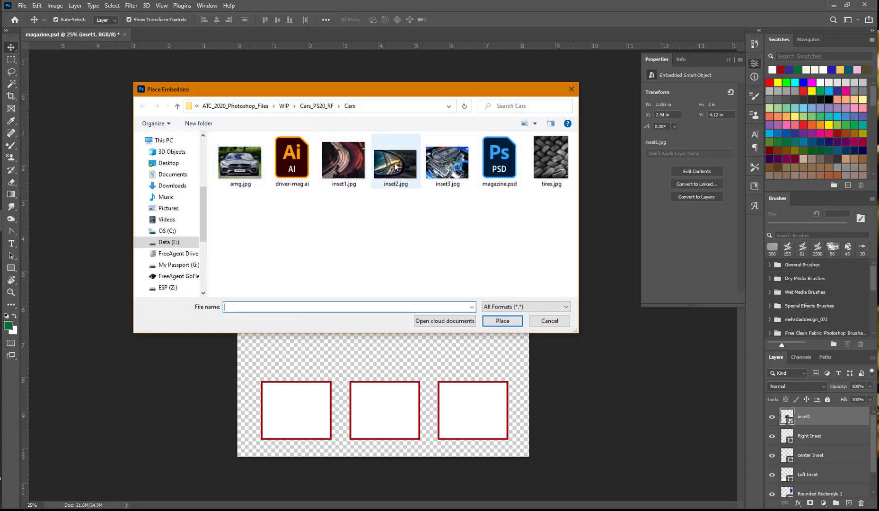
left_click(395, 164)
left_click(501, 321)
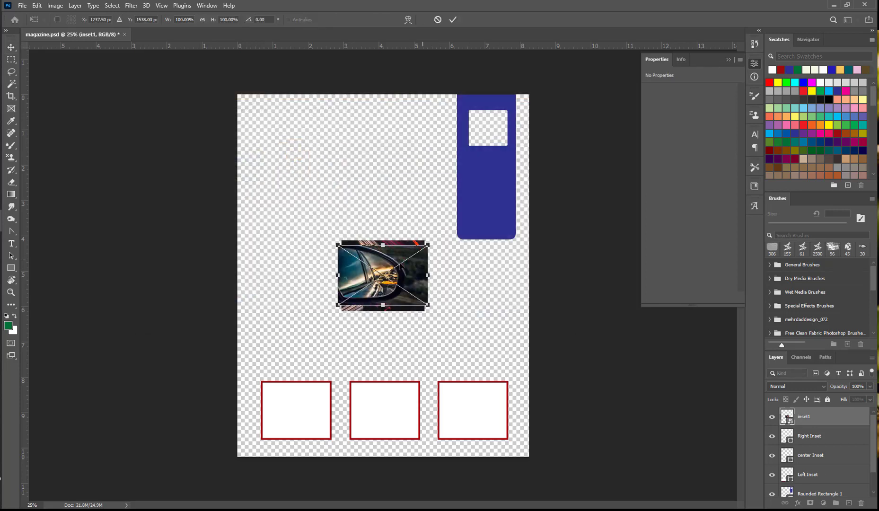
left_click_drag(396, 295, 398, 366)
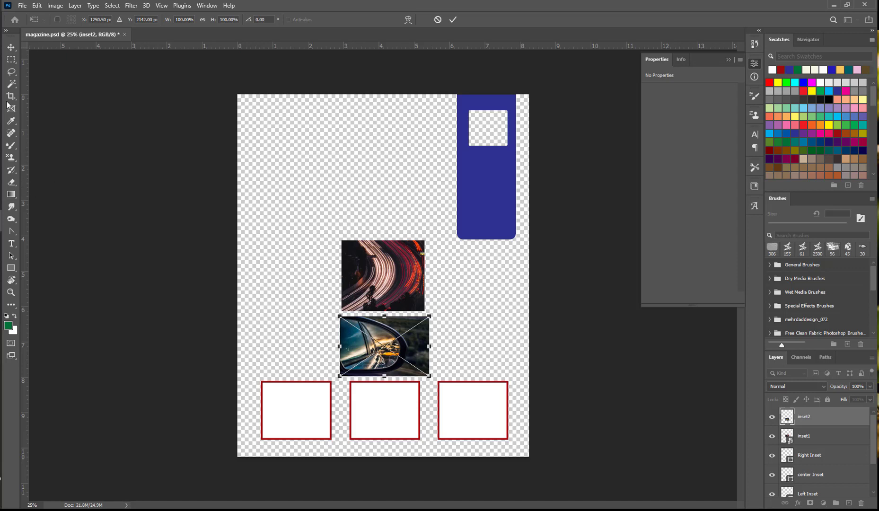
left_click(22, 6)
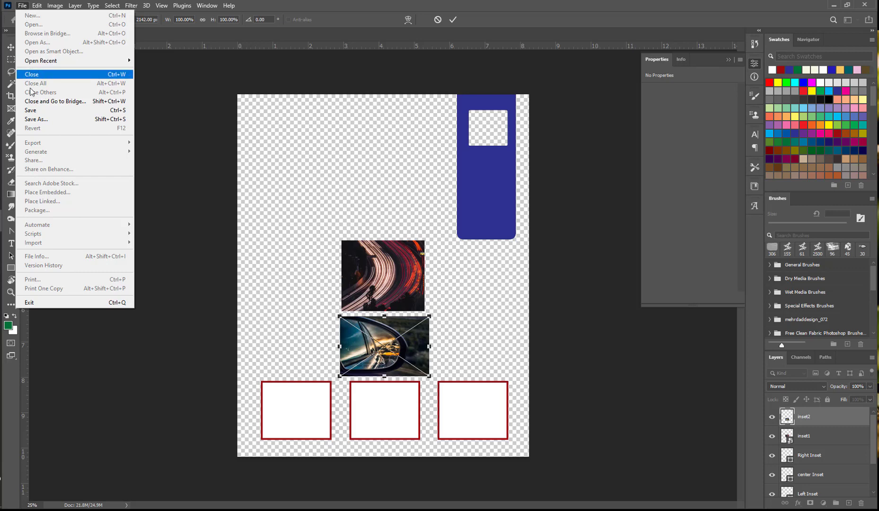
left_click(452, 20)
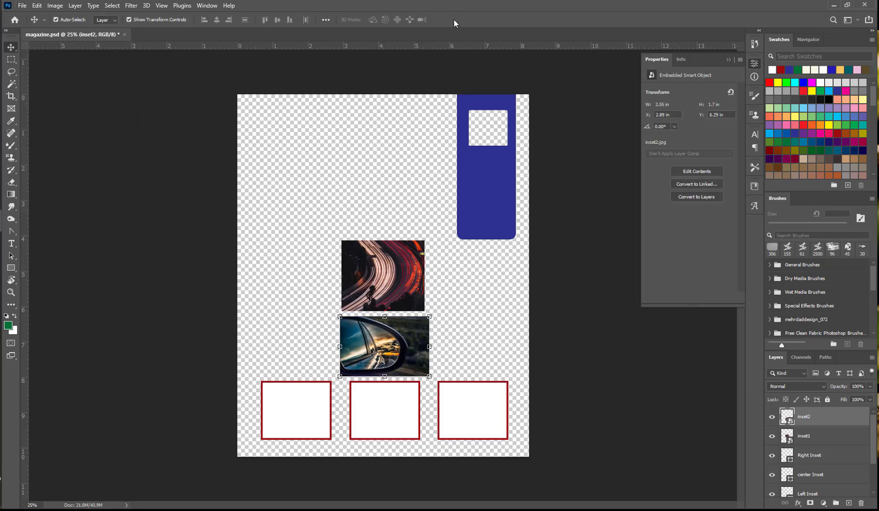
Place inset3.jpg as an embedded image covering the right inset, at about X 5.44 in and Y 7.93 in
left_click(23, 6)
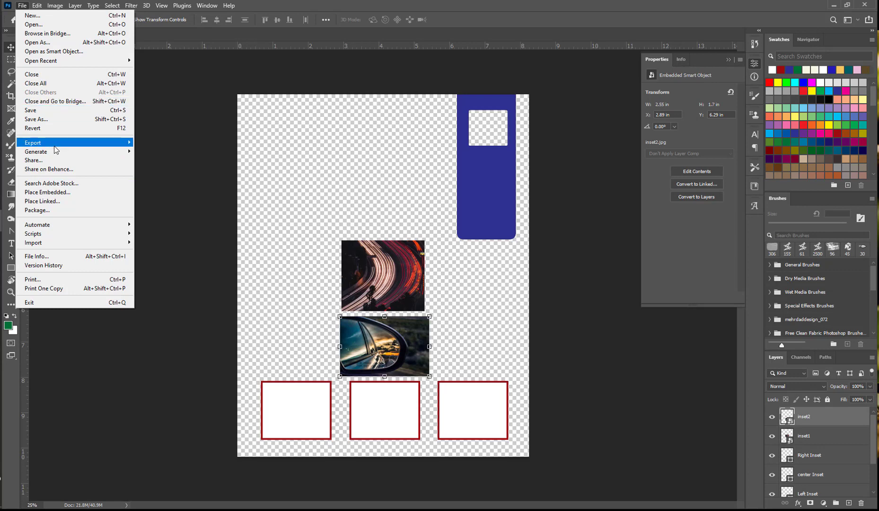
left_click(50, 192)
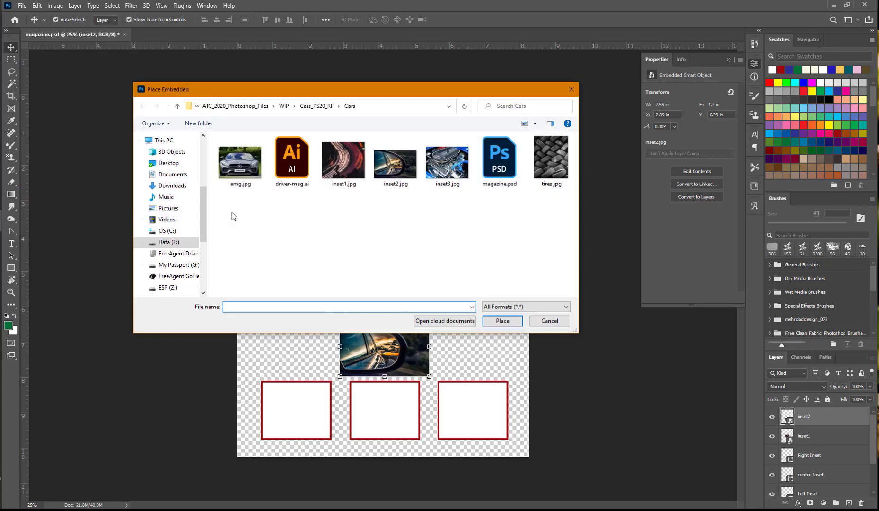
left_click(447, 161)
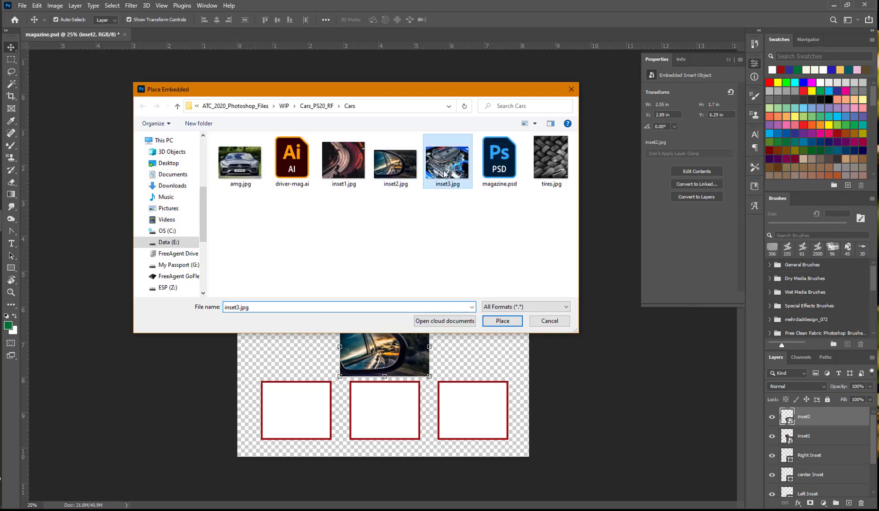
left_click(503, 320)
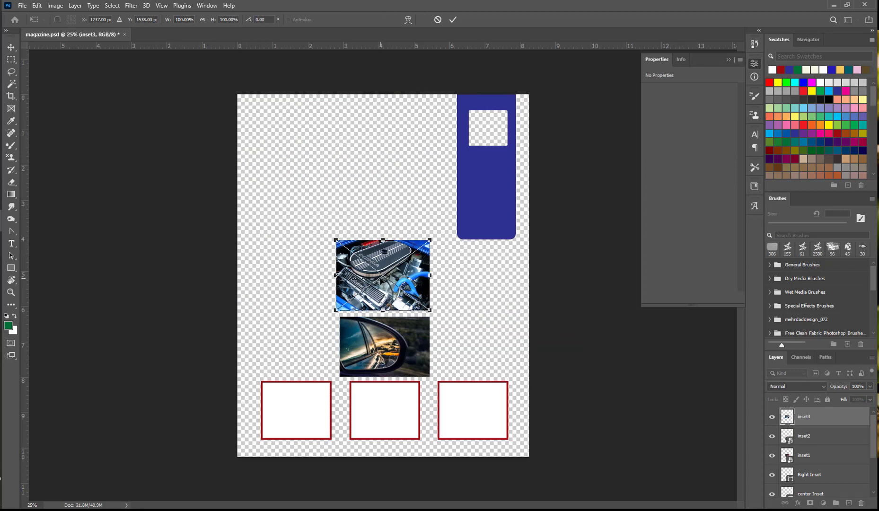
left_click_drag(380, 280, 475, 415)
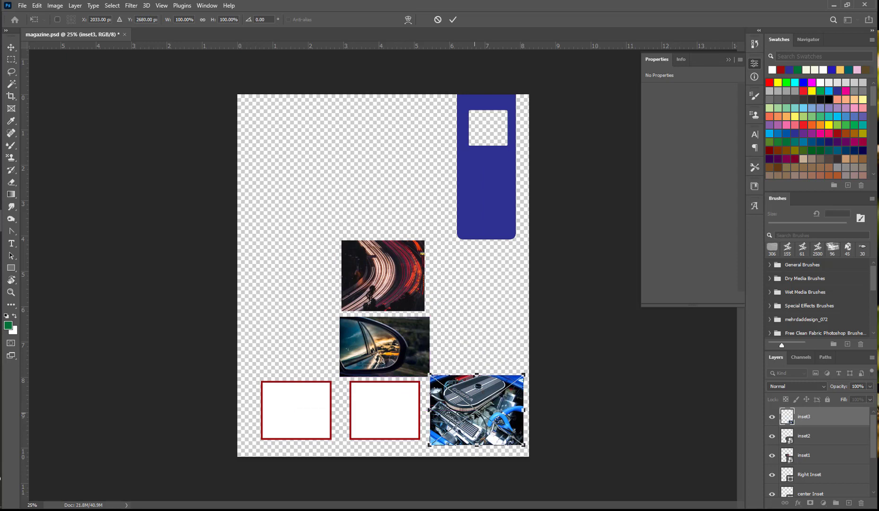
left_click(453, 20)
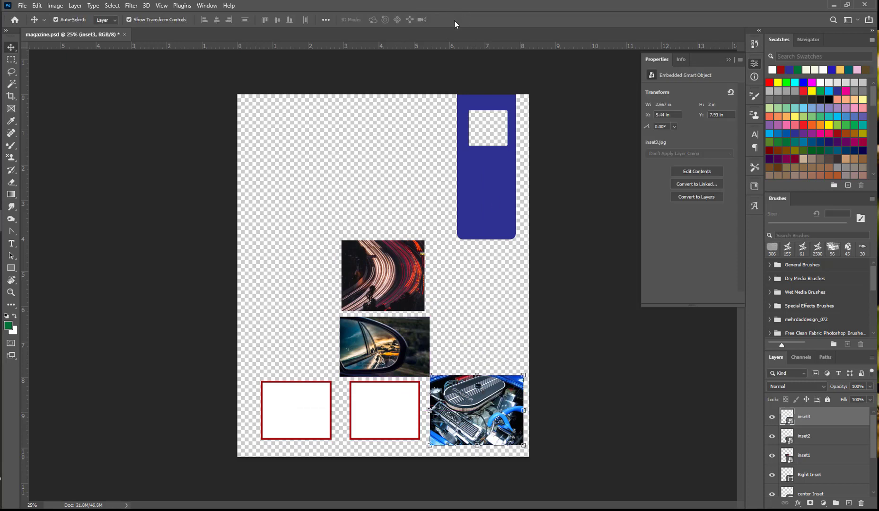
Move the inset1 image over the left inset rectangle and the inset2 image over the center inset rectangle
left_click_drag(382, 271, 298, 405)
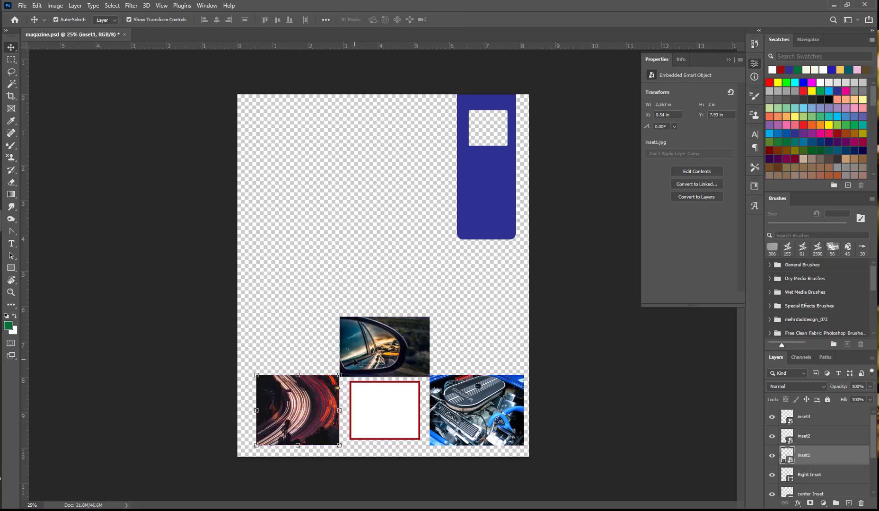
left_click_drag(380, 369, 380, 431)
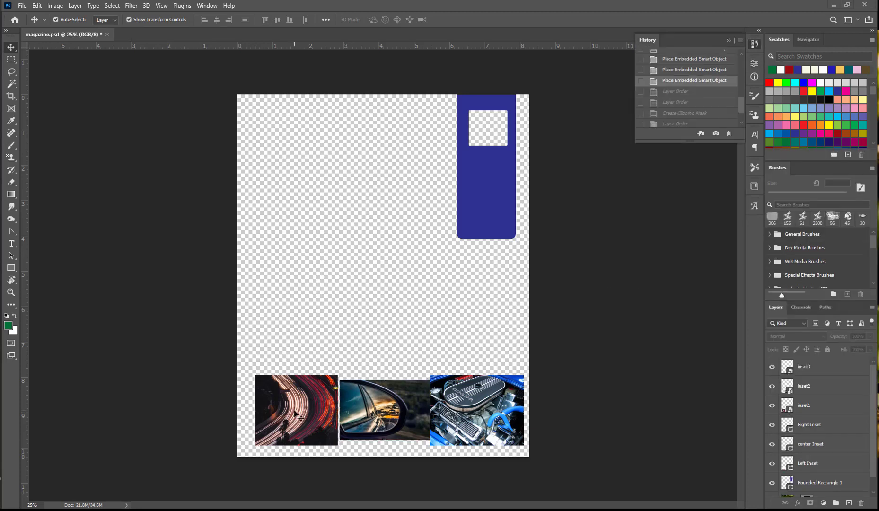
Try to clip the inset1 image to the Right Inset layer directly beneath it
left_click(318, 403)
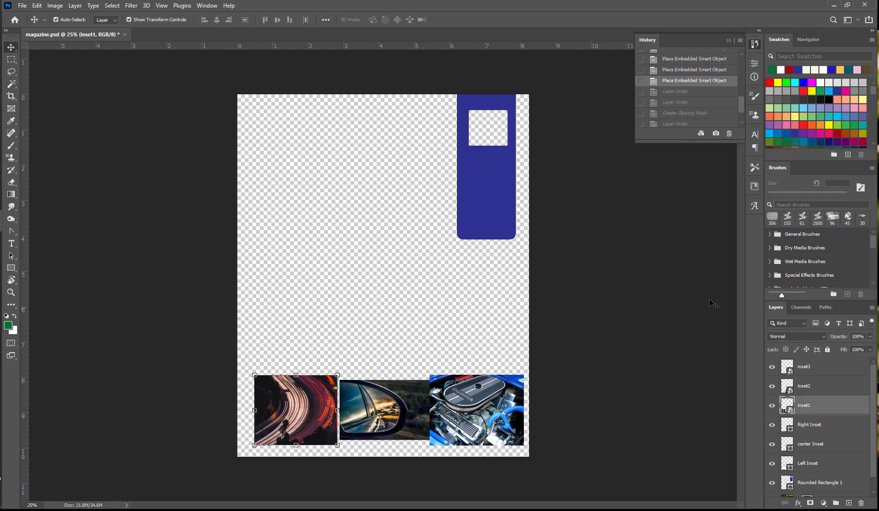
right_click(810, 407)
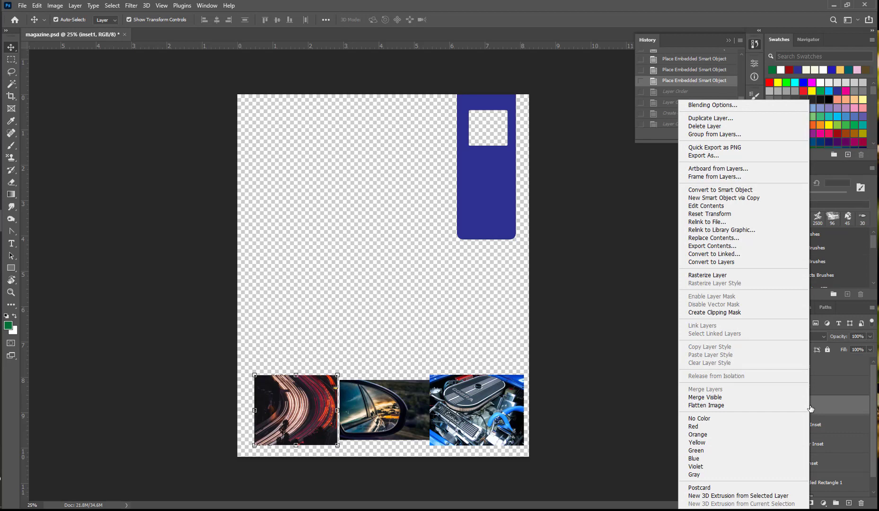
left_click(743, 312)
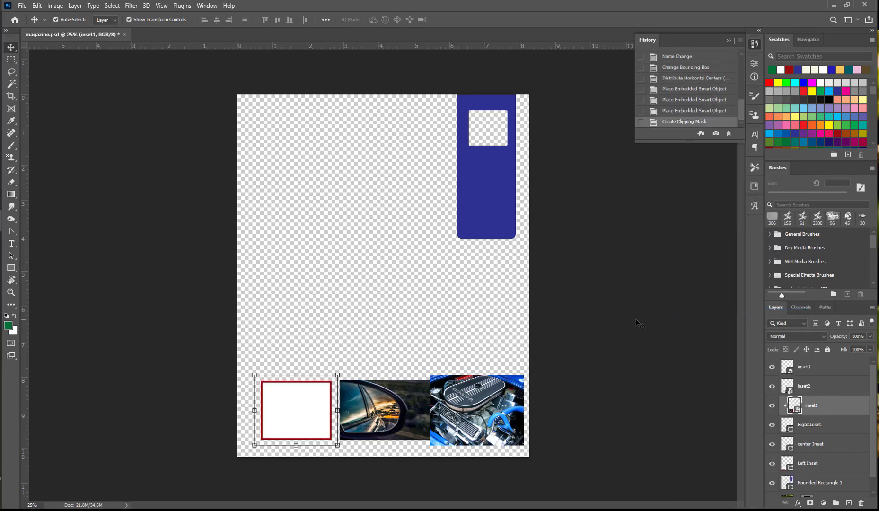
key("ctrl+z")
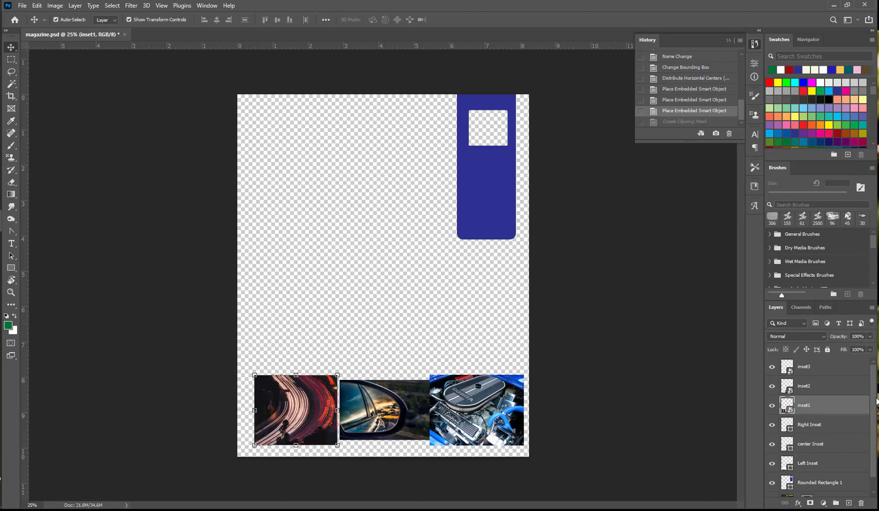
Reorder the inset1 layer directly above Left Inset and create a clipping mask from it
scroll(875, 404, "down", 1)
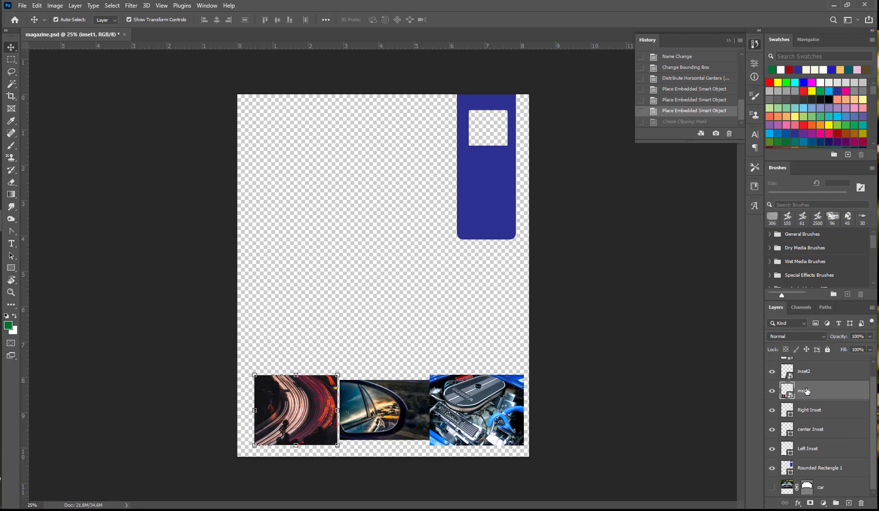
left_click_drag(806, 391, 806, 433)
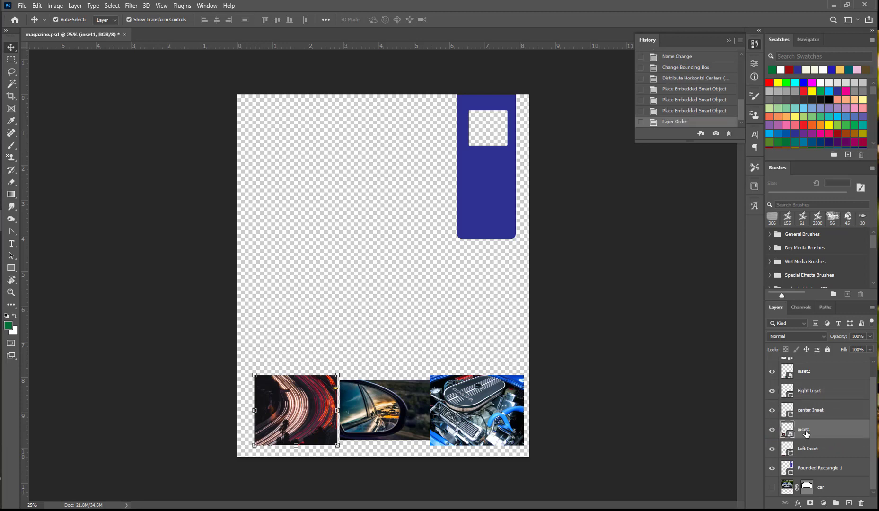
right_click(806, 431)
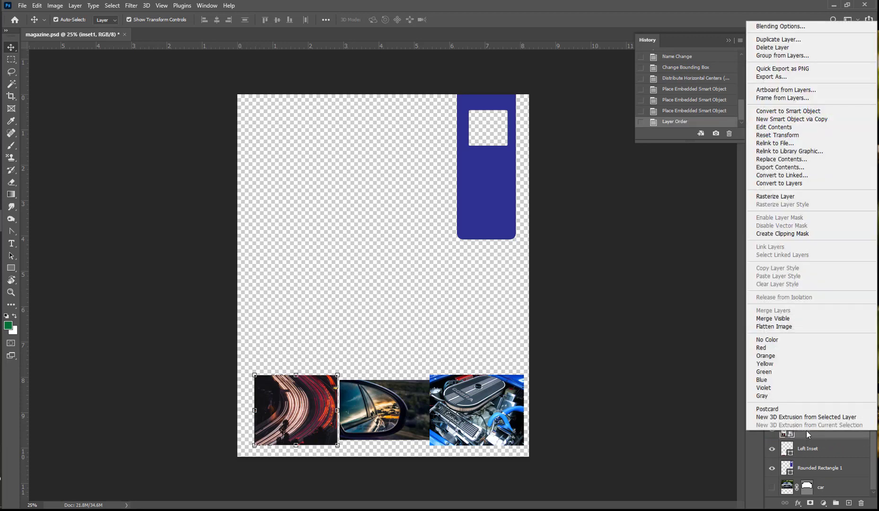
left_click(795, 234)
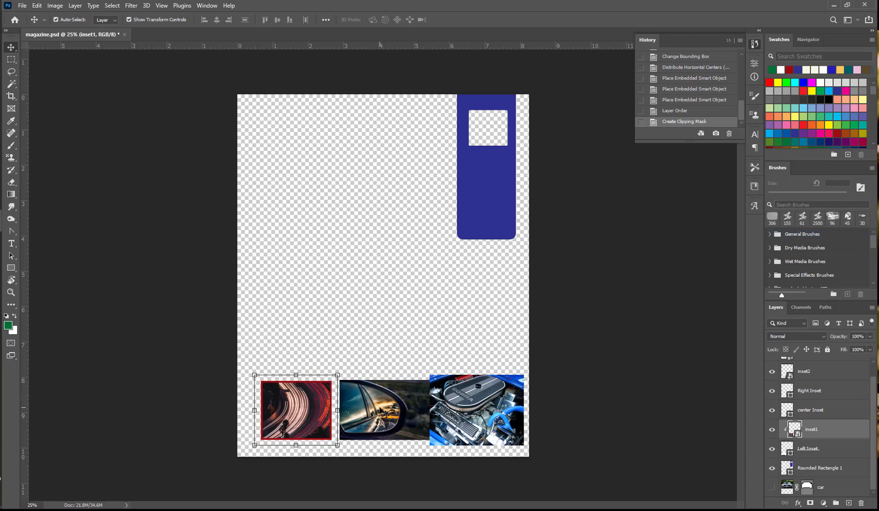
Reorder the inset2 layer directly above center Inset and create a clipping mask from it
left_click(385, 412)
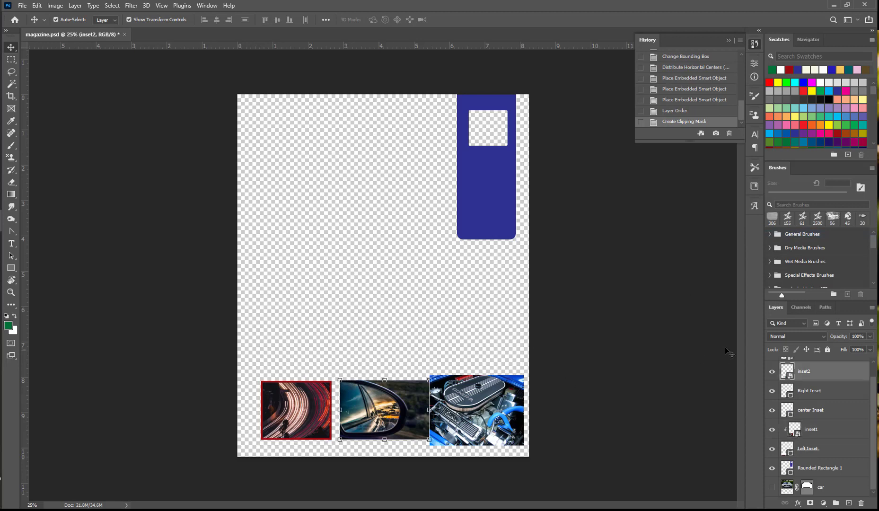
left_click_drag(824, 374, 823, 405)
right_click(812, 392)
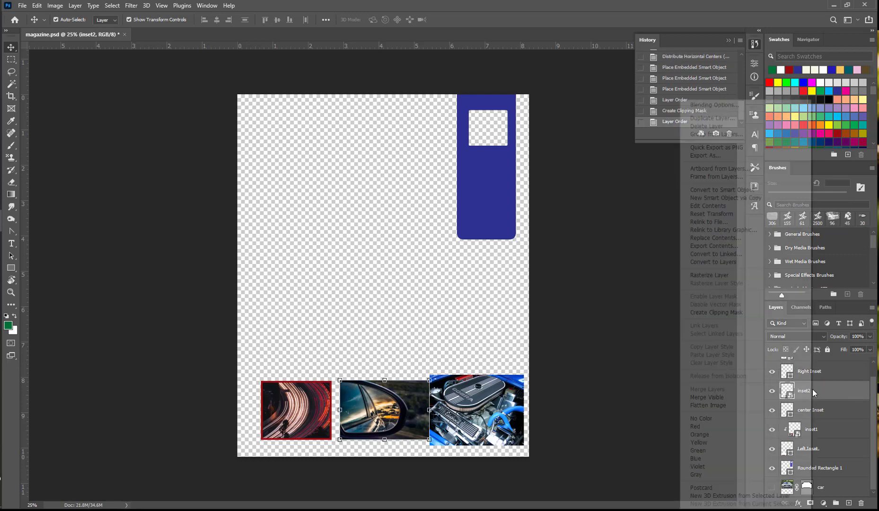
left_click(730, 312)
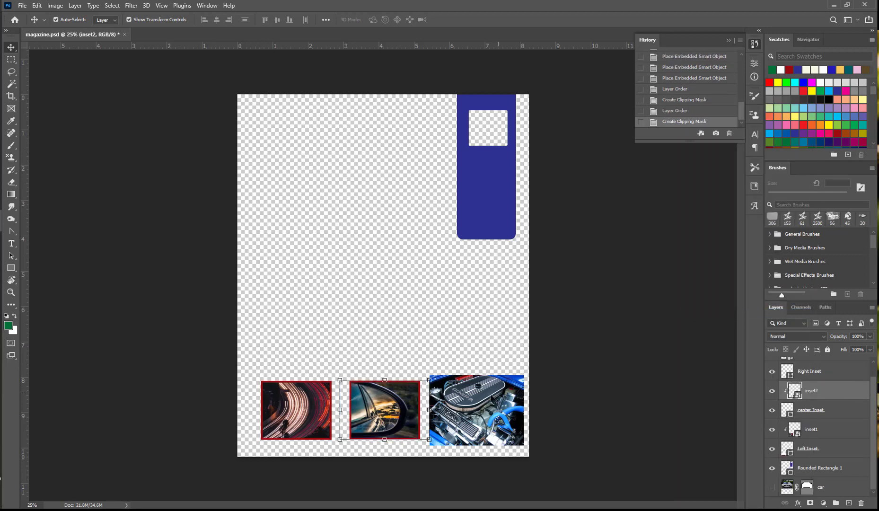
Clip the inset3 image to the Right Inset rectangle with a clipping mask
left_click(490, 405)
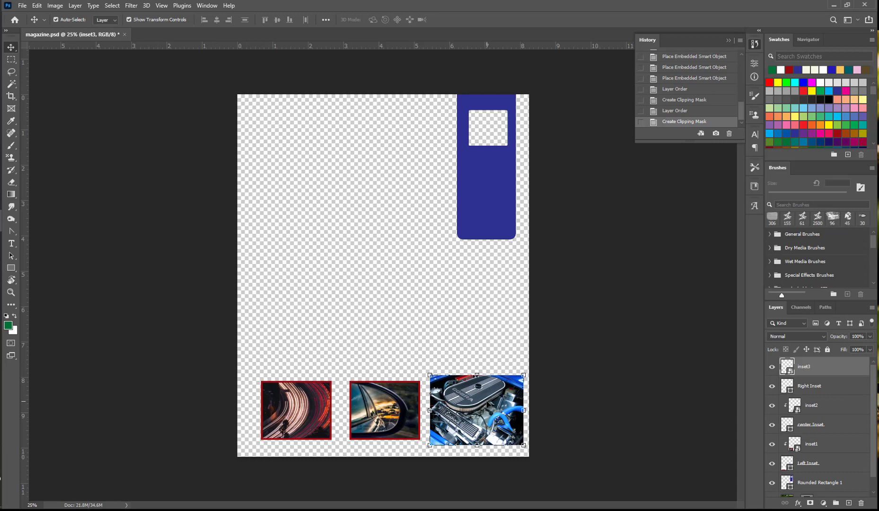
right_click(800, 370)
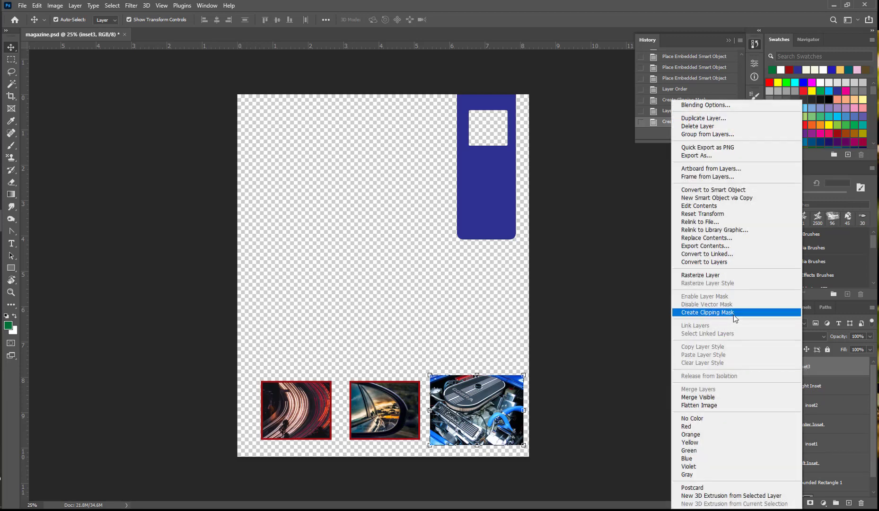
left_click(724, 313)
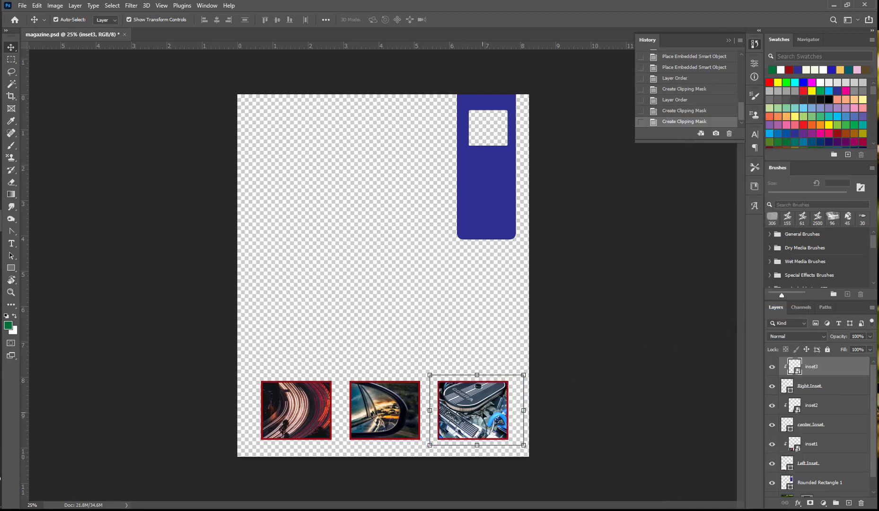
Adjust the positions of the clipped inset3, inset2 and inset1 images slightly within their red-stroked frames
left_click_drag(477, 413, 479, 414)
left_click_drag(376, 422, 389, 407)
left_click_drag(306, 413, 298, 412)
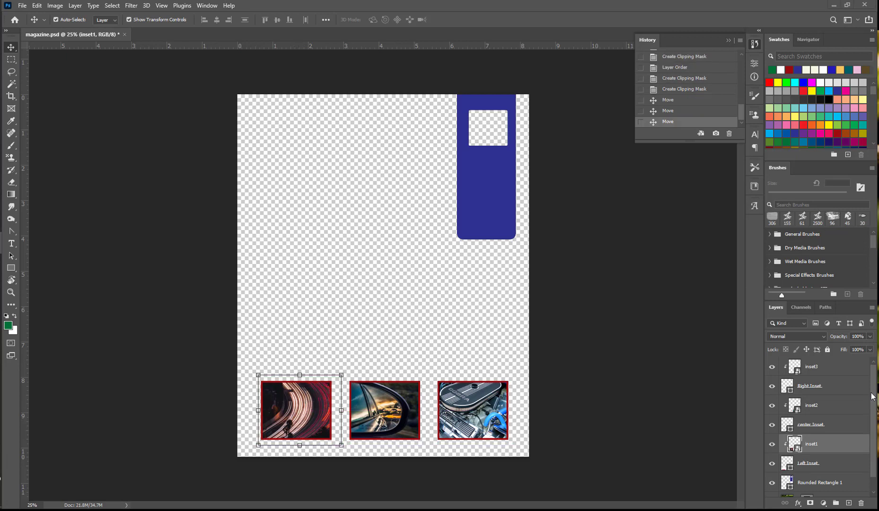
Make the car layer visible and move the car straight down until its tires slightly overlap the inset frames' upper edges
scroll(872, 454, "down", 2)
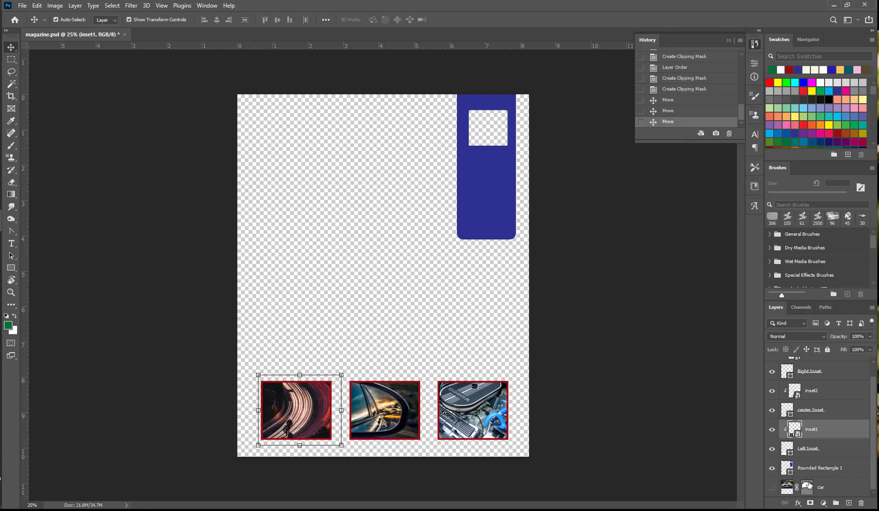
left_click(772, 487)
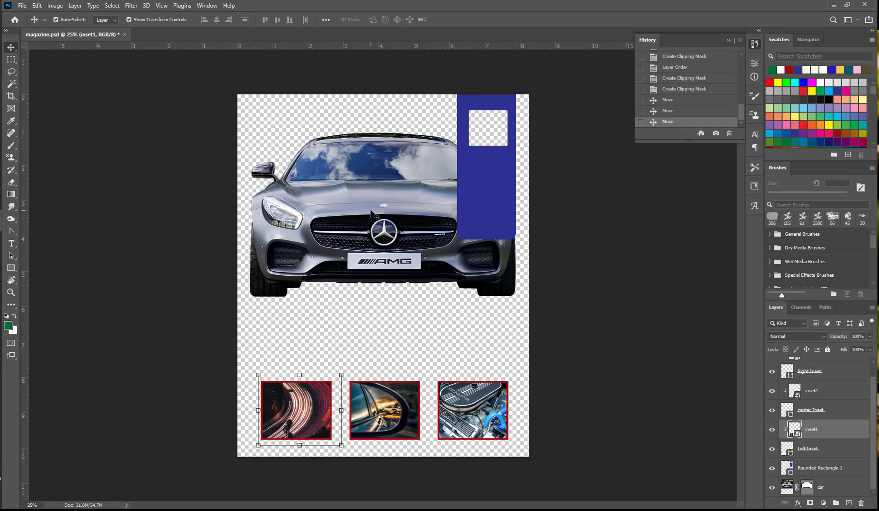
left_click_drag(372, 212, 370, 301)
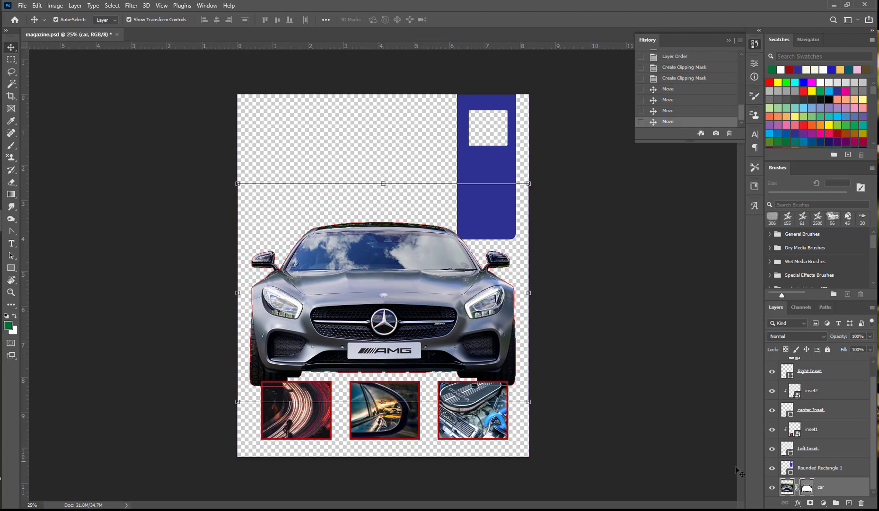
Reorder the car layer to the top of the layer stack, above inset3, and save the document
left_click_drag(833, 489, 829, 365)
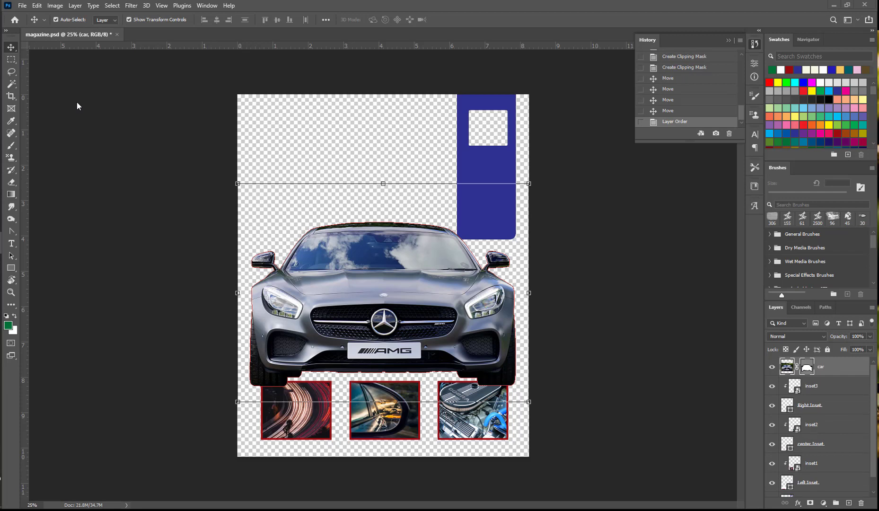
left_click(23, 5)
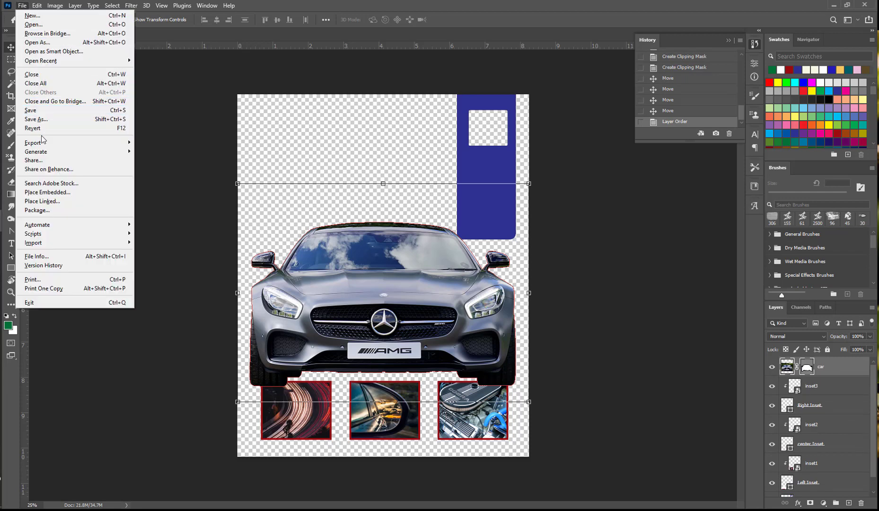
left_click(43, 110)
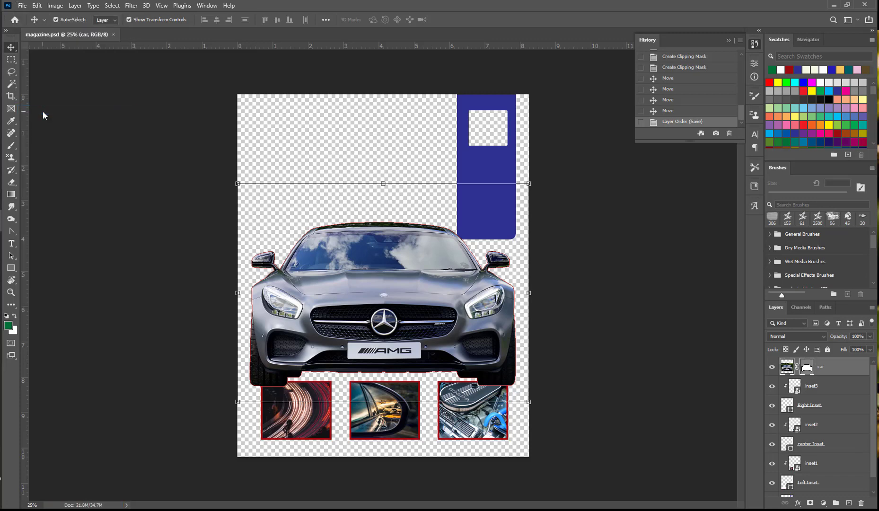